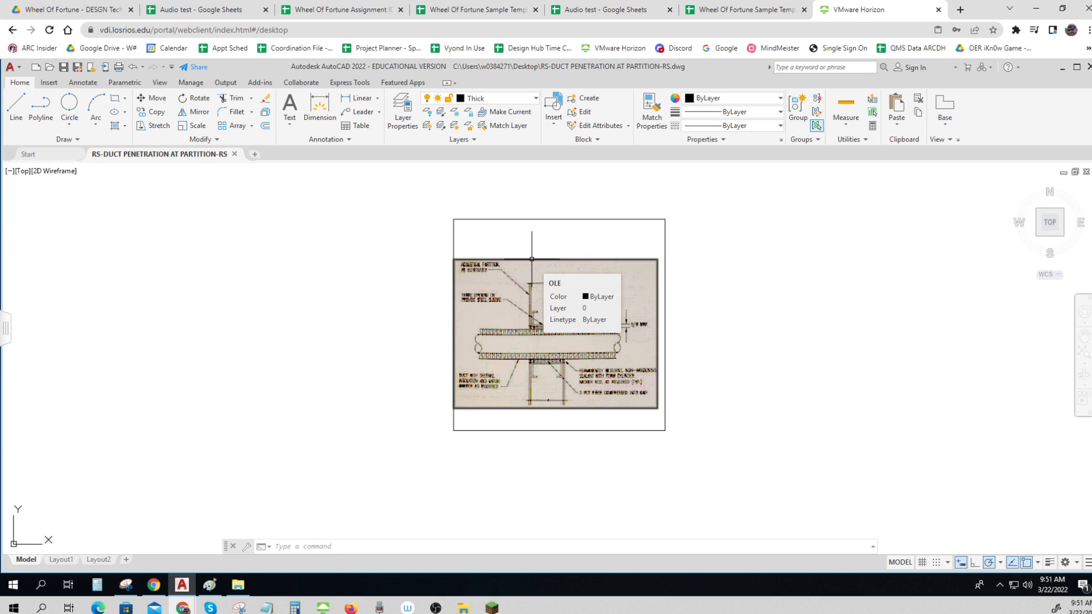
Delete the scanned reference image lying underneath the traced duct penetration detail
scroll(585, 334, "up", 6)
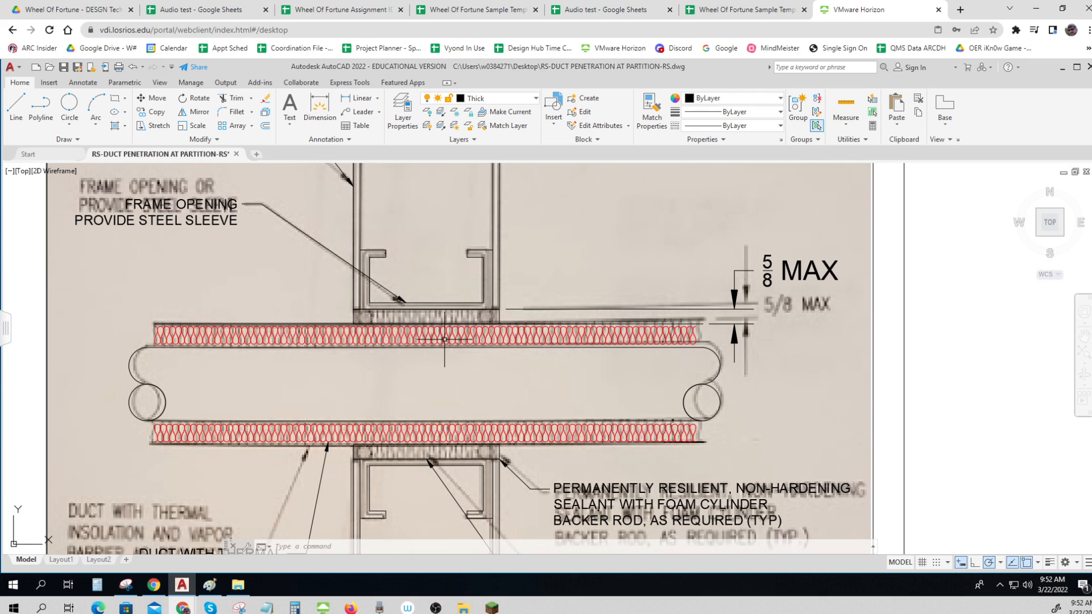
scroll(444, 339, "down", 4)
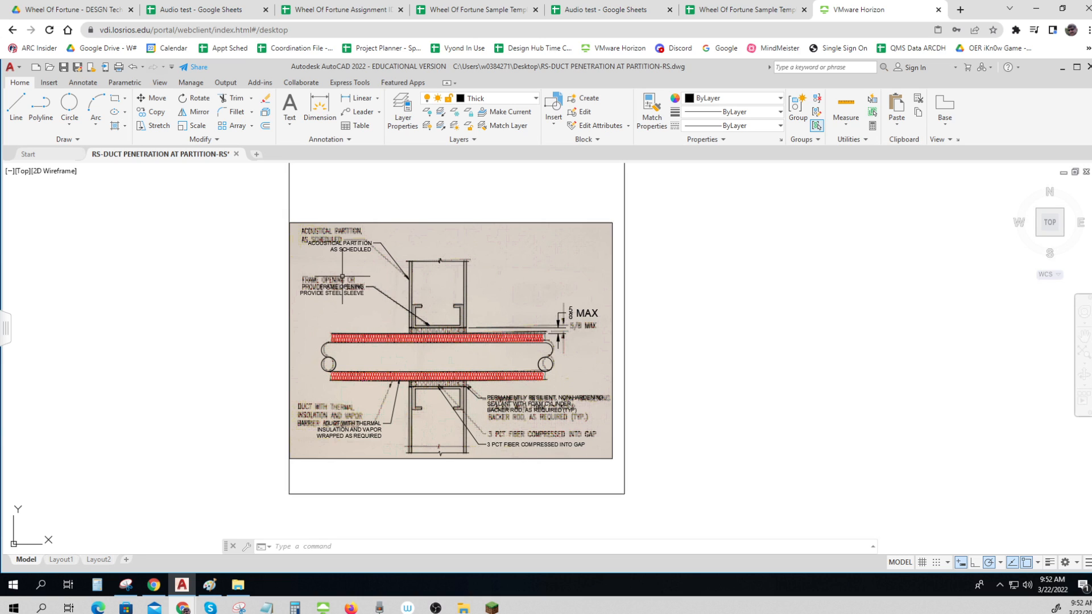
left_click(417, 223)
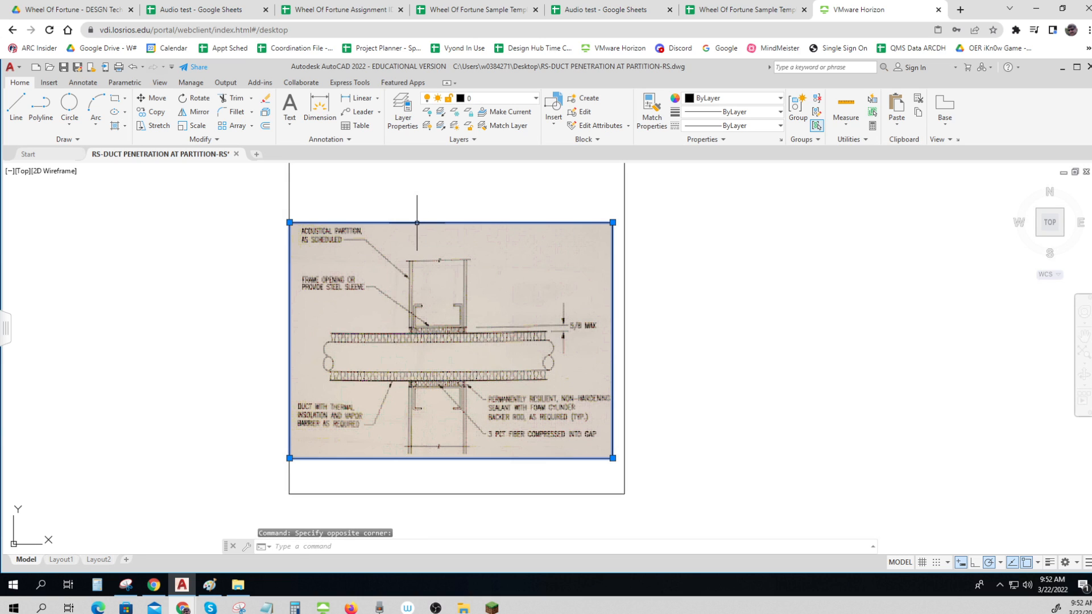
key("Delete")
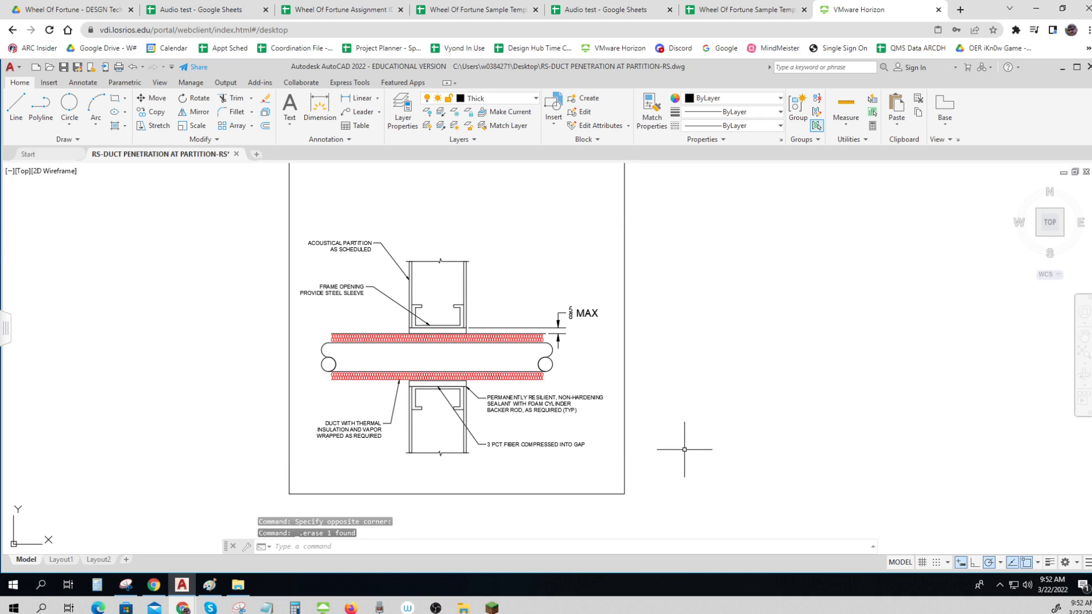
Copy the upper insulation's outer edge line straight down from its right endpoint to the outer edge of the lower insulation
scroll(535, 336, "up", 2)
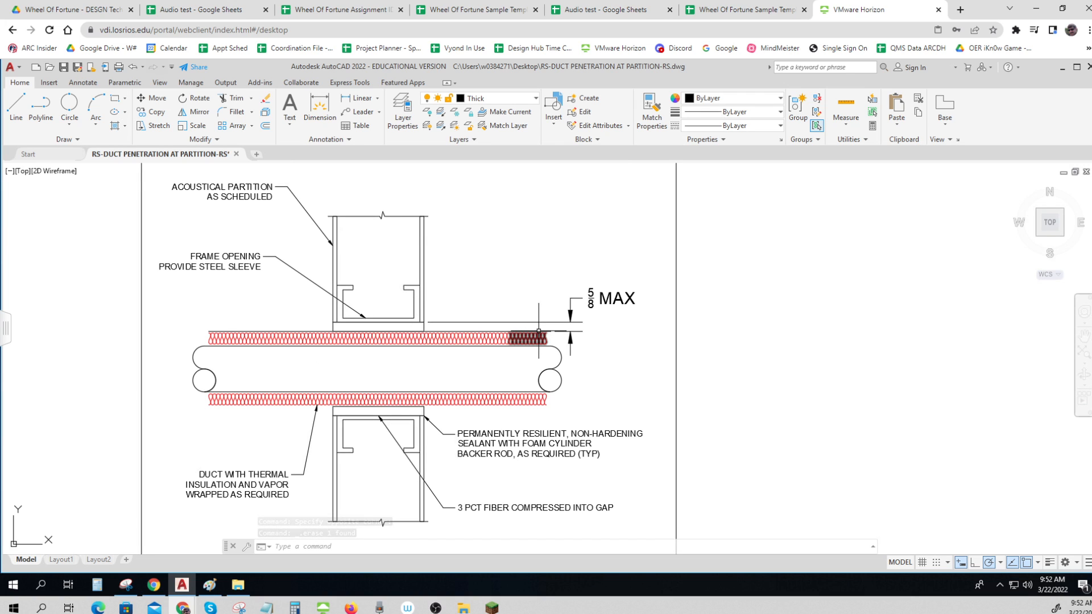
scroll(535, 337, "up", 4)
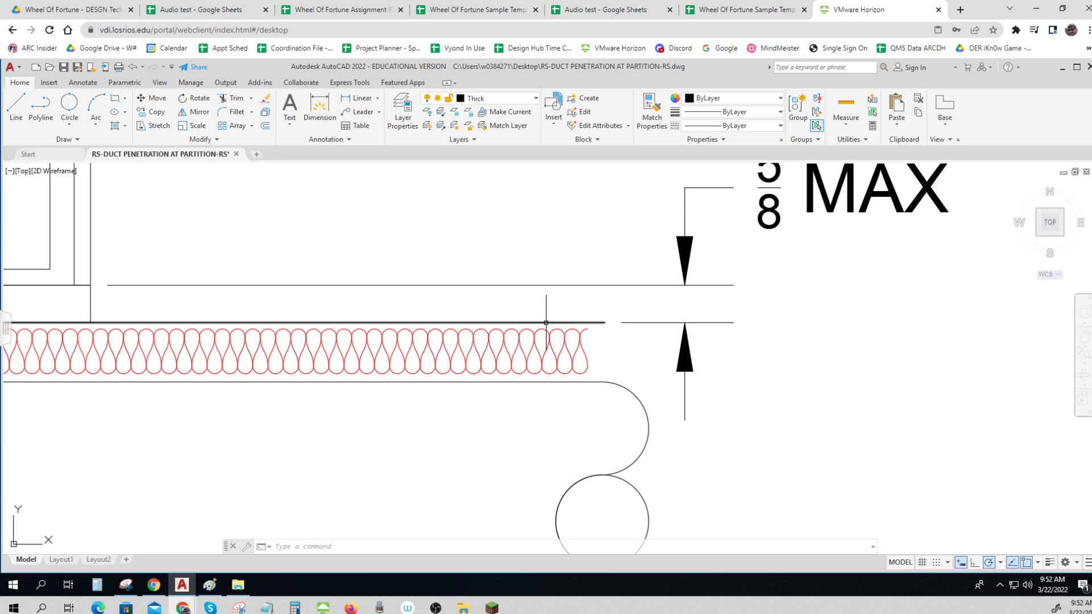
left_click(546, 322)
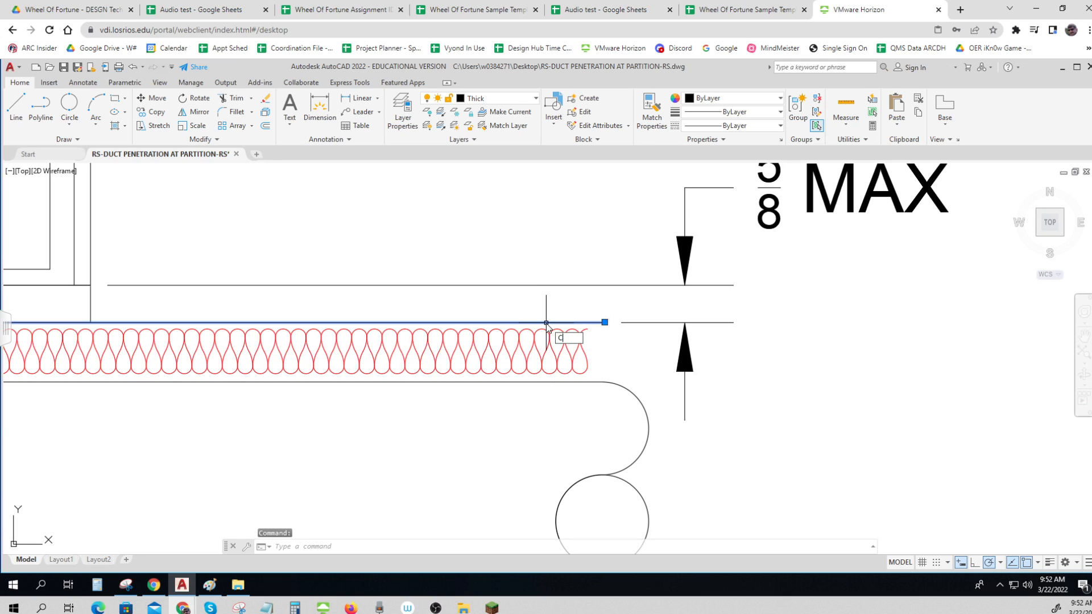
type("COPY")
key("Return")
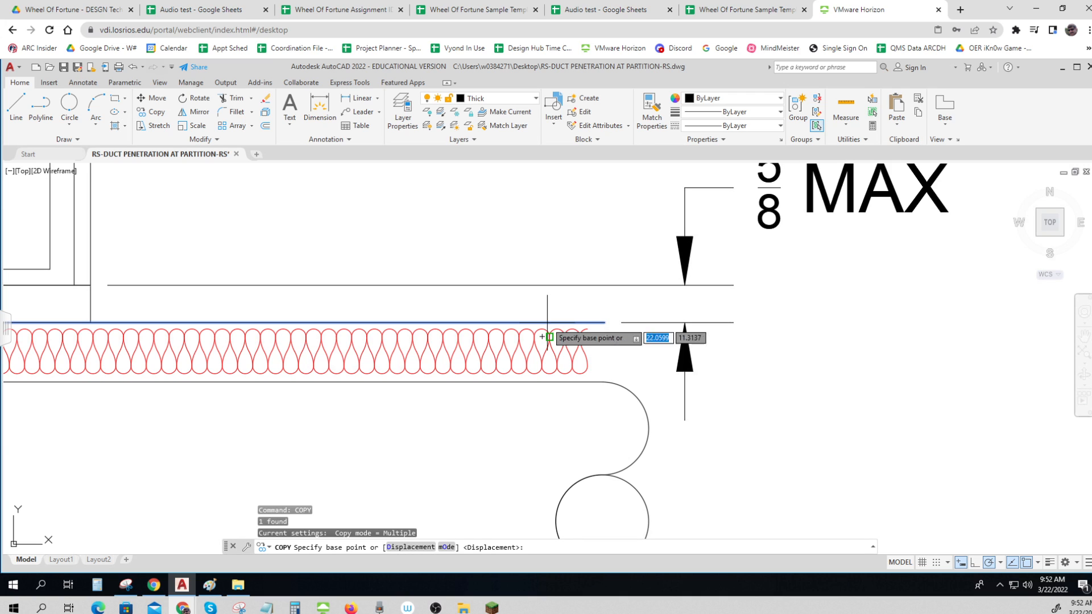
left_click(605, 323)
scroll(605, 322, "down", 3)
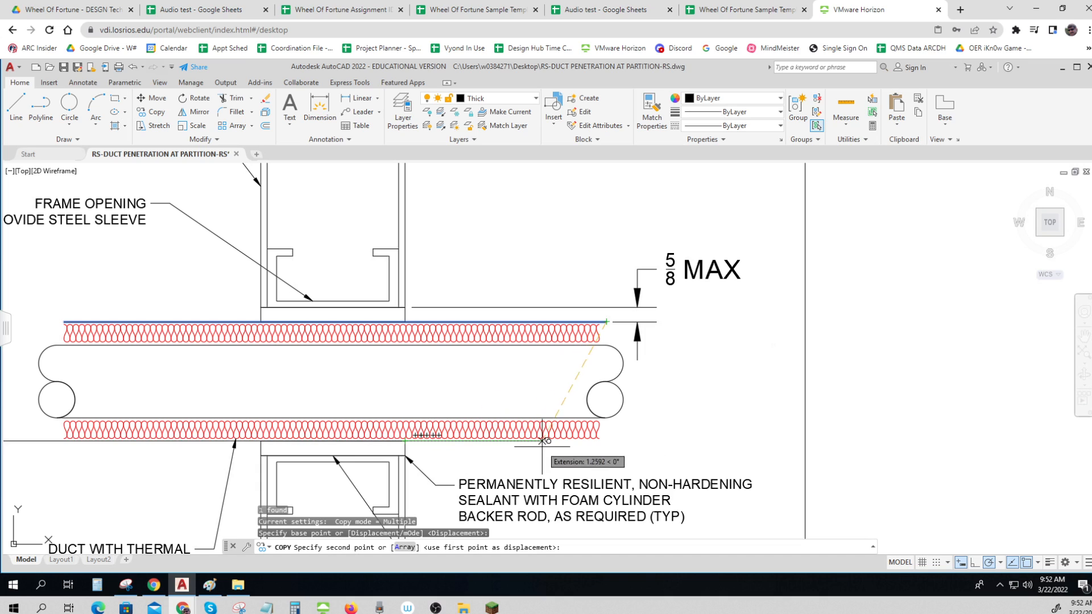
left_click(606, 441)
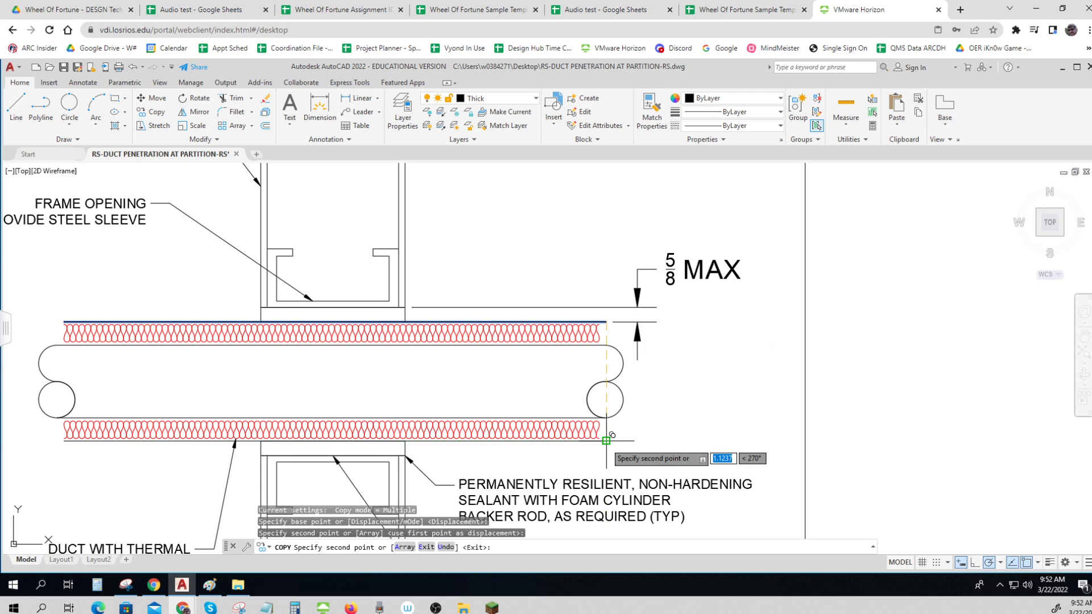
key("Escape")
key("Escape")
scroll(662, 421, "down", 4)
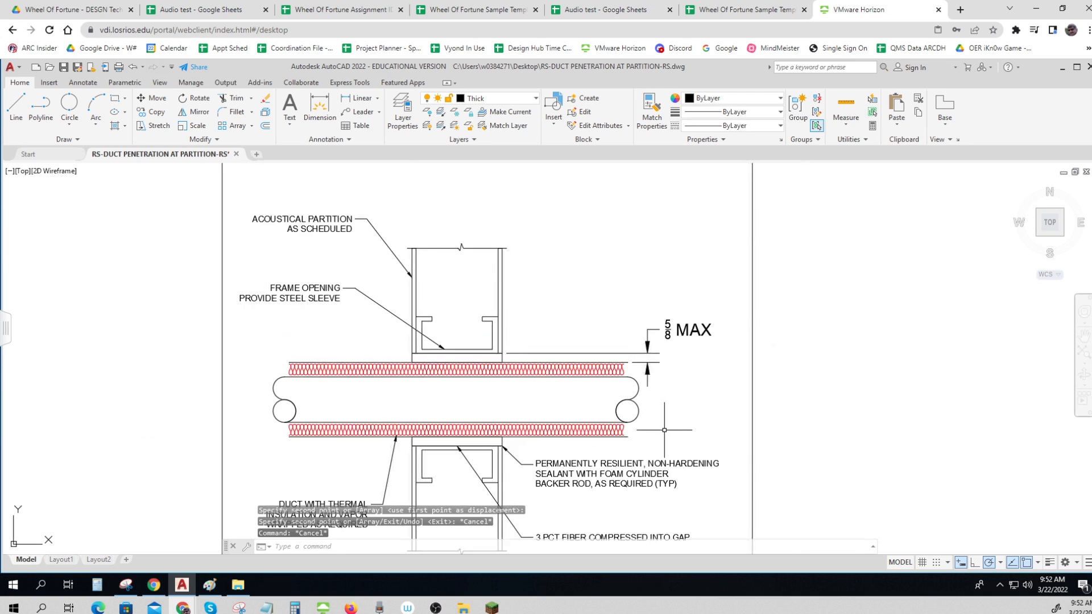
Stretch the landing of the "3 PCT FIBER COMPRESSED INTO GAP" leader straight down, so its text sits slightly lower
mouse_move(666, 419)
middle_mouse_down()
mouse_move(629, 369)
mouse_move(605, 361)
mouse_move(600, 376)
middle_mouse_up()
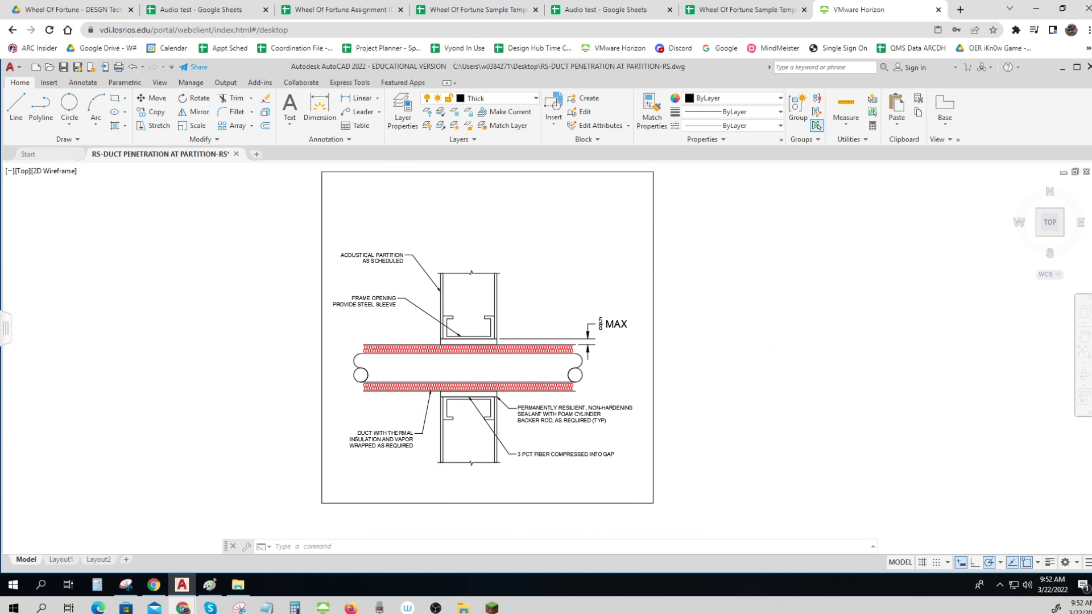
scroll(515, 472, "up", 2)
left_click(508, 441)
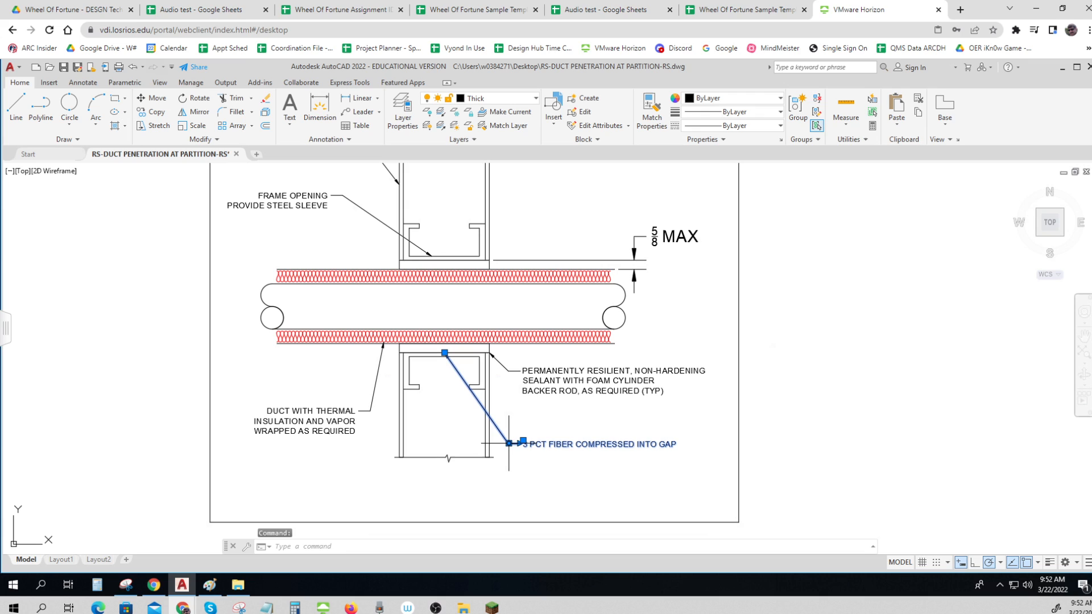
left_click(509, 443)
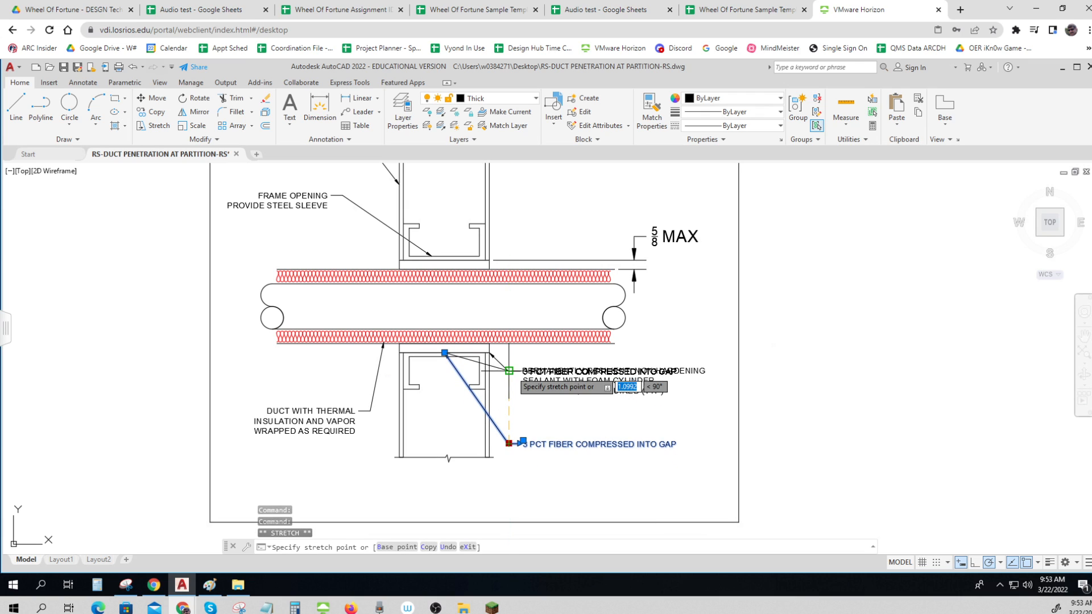
left_click(509, 464)
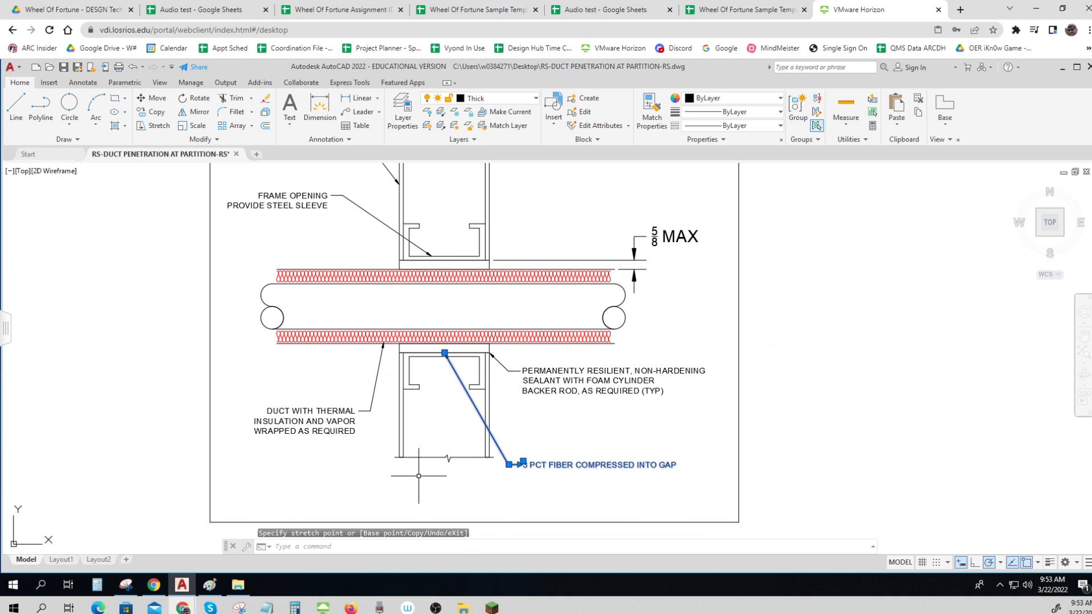
key("Escape")
key("Escape")
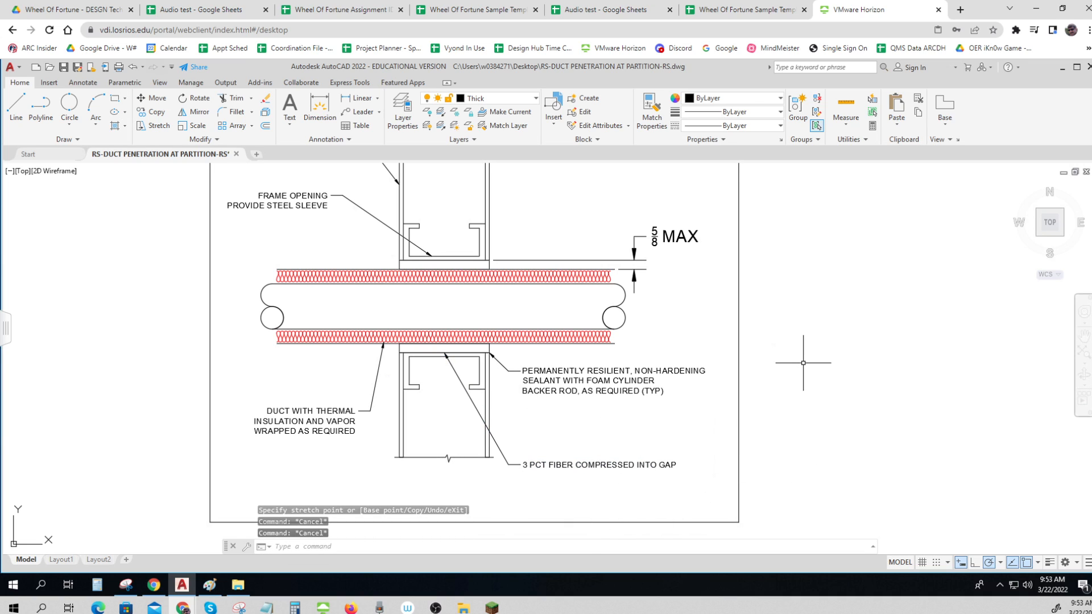
Turn on the lineweight display for the drawing
scroll(802, 363, "down", 1)
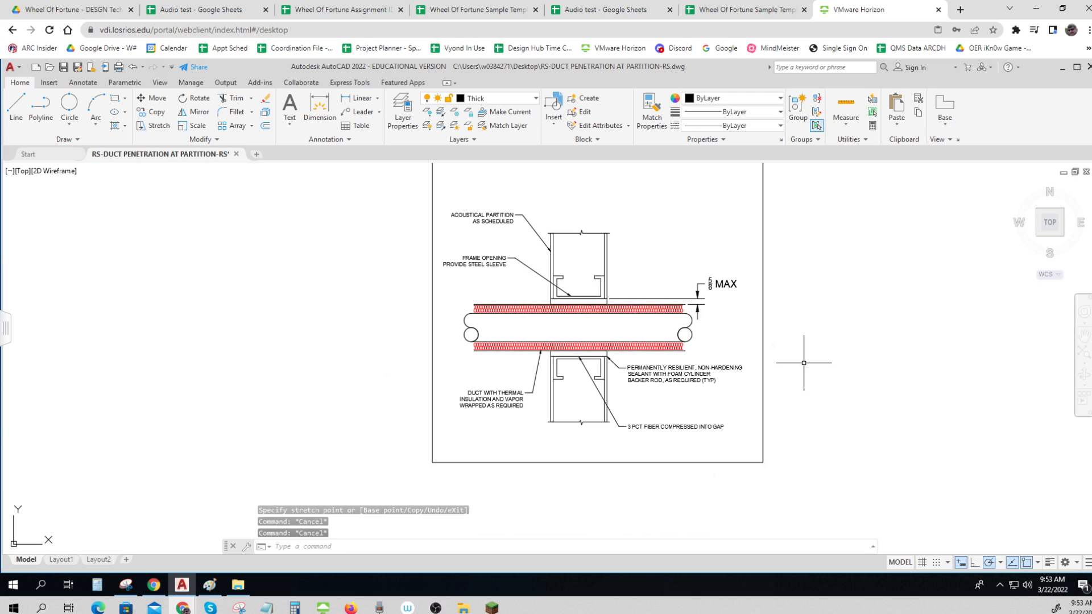
left_click(1049, 562)
scroll(614, 279, "up", 1)
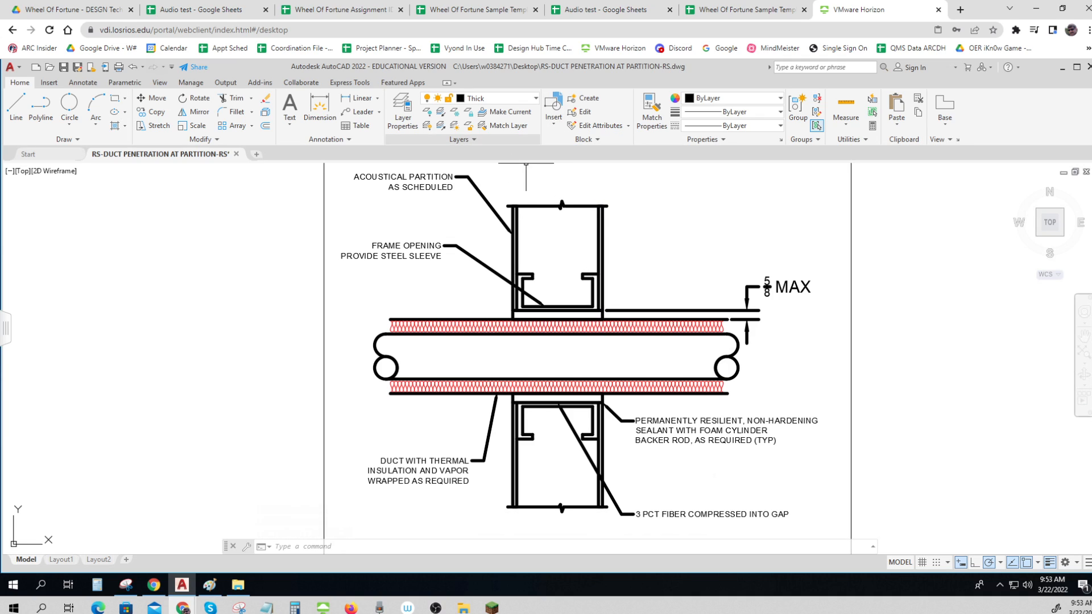
Put the acoustical partition, frame opening and sealant notes and the 5/8 MAX dimension on the Med layer
left_click(476, 282)
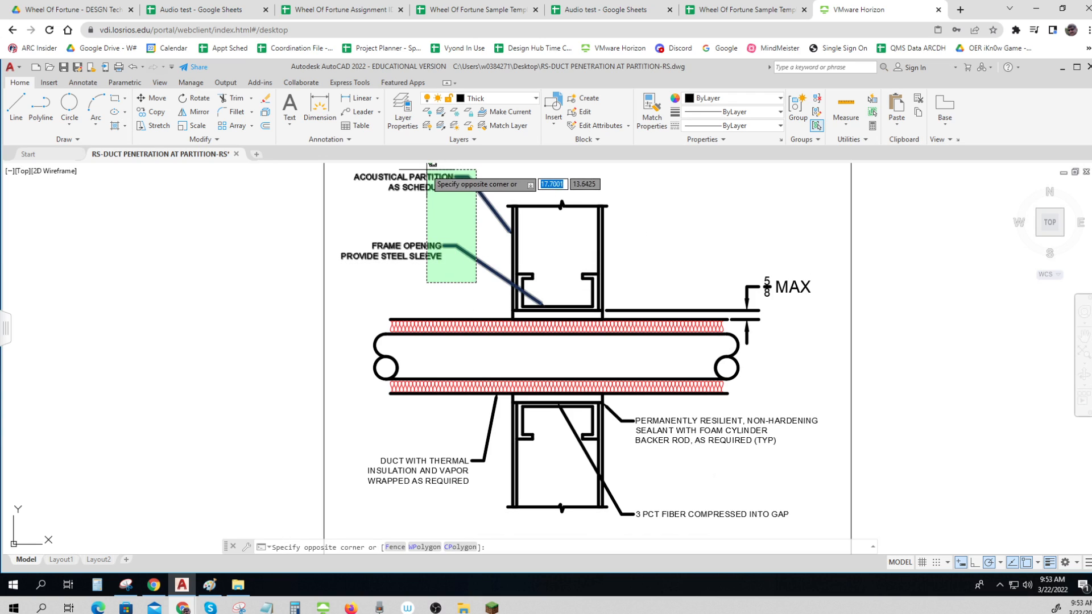
left_click(438, 168)
left_click(491, 103)
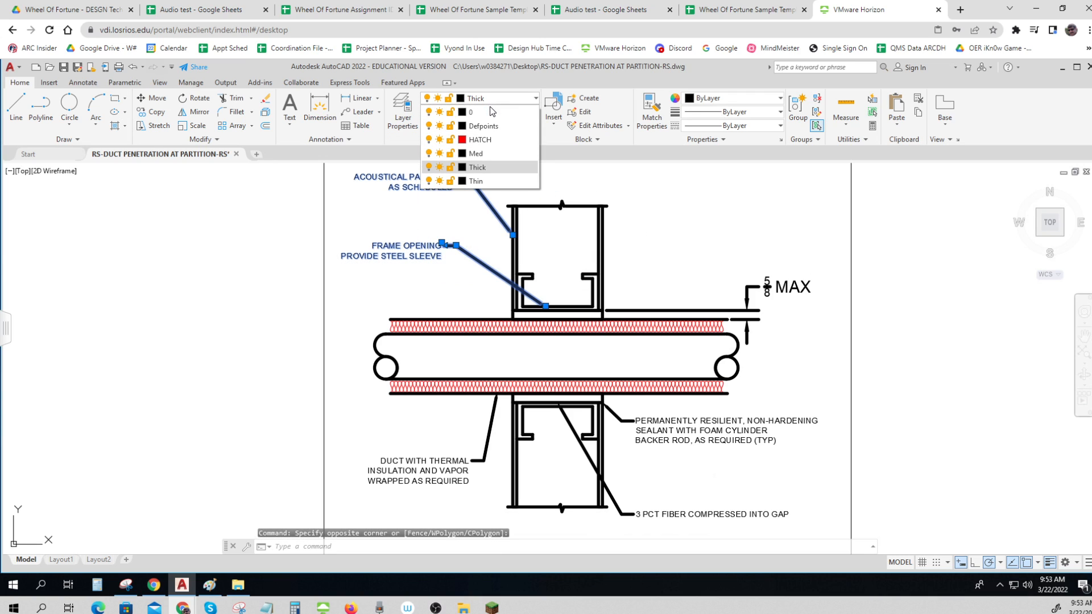
left_click(487, 155)
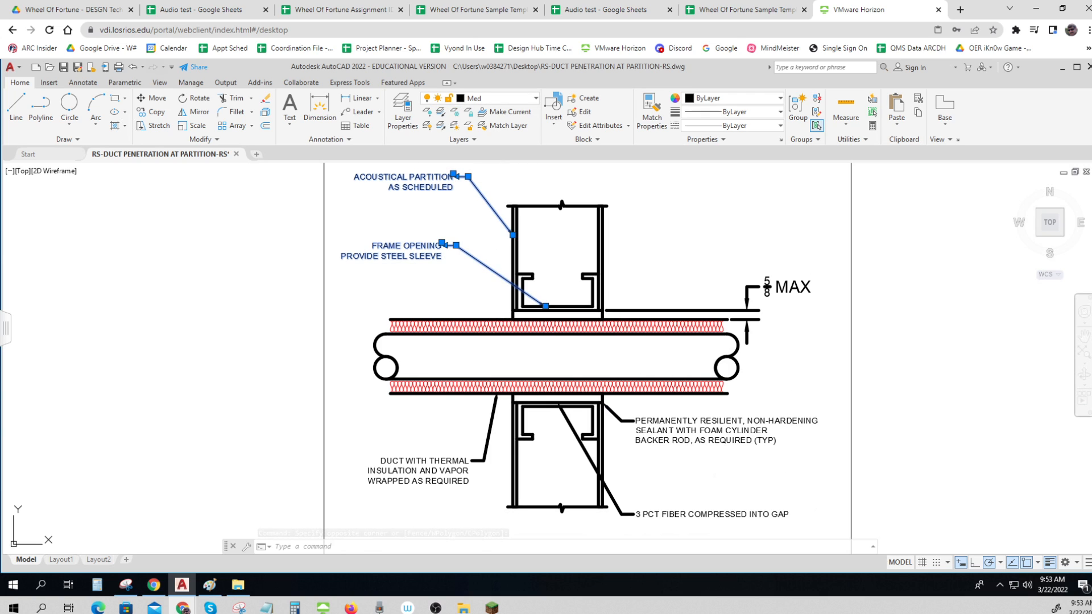
left_click(933, 476)
left_click(753, 262)
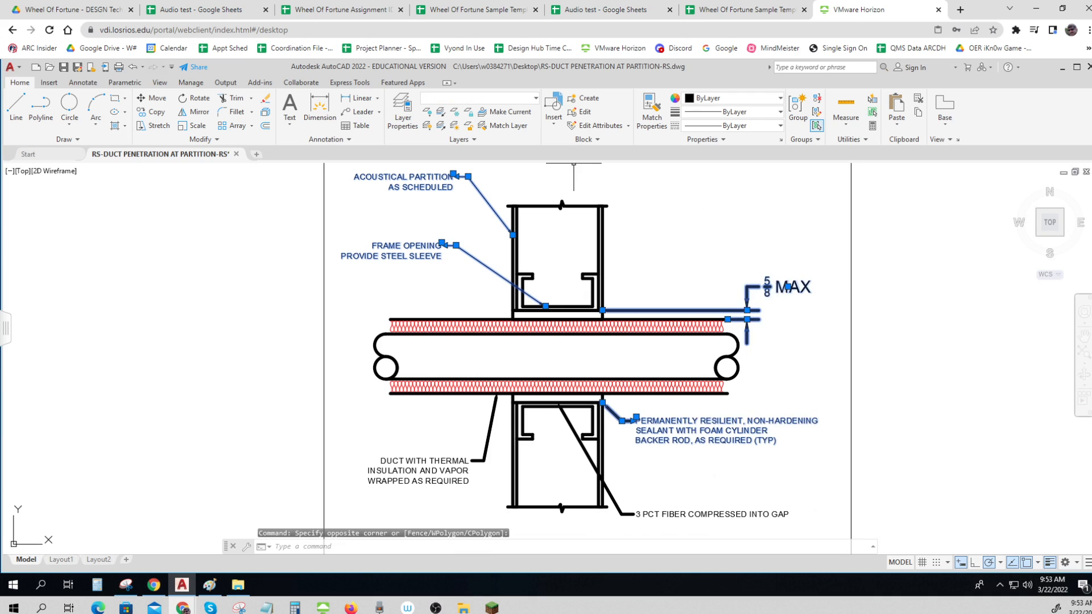
left_click(493, 106)
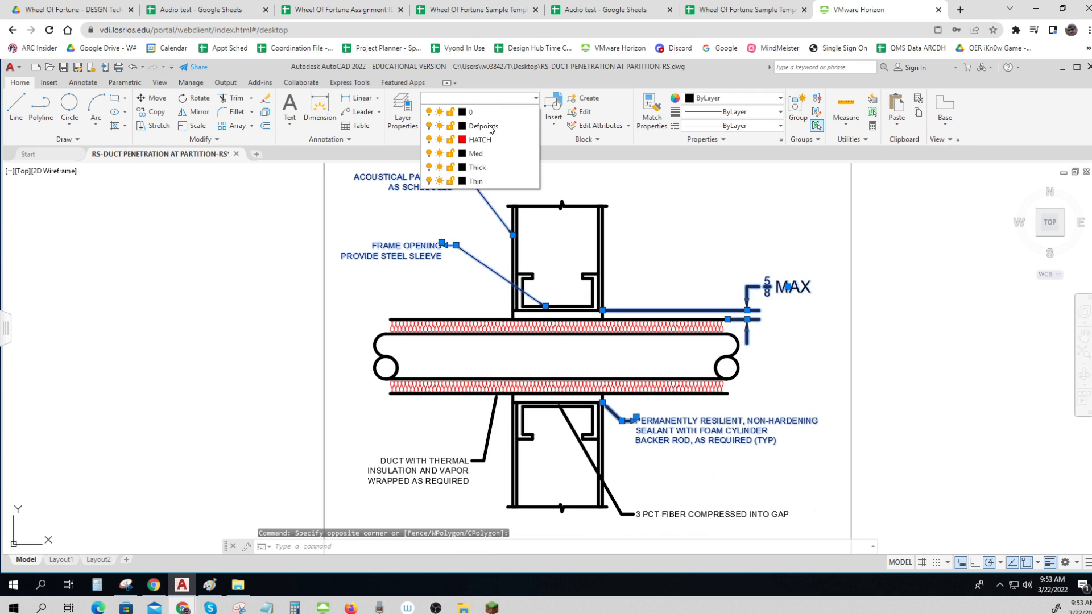
left_click(487, 153)
key("Escape")
key("Escape")
key("Escape")
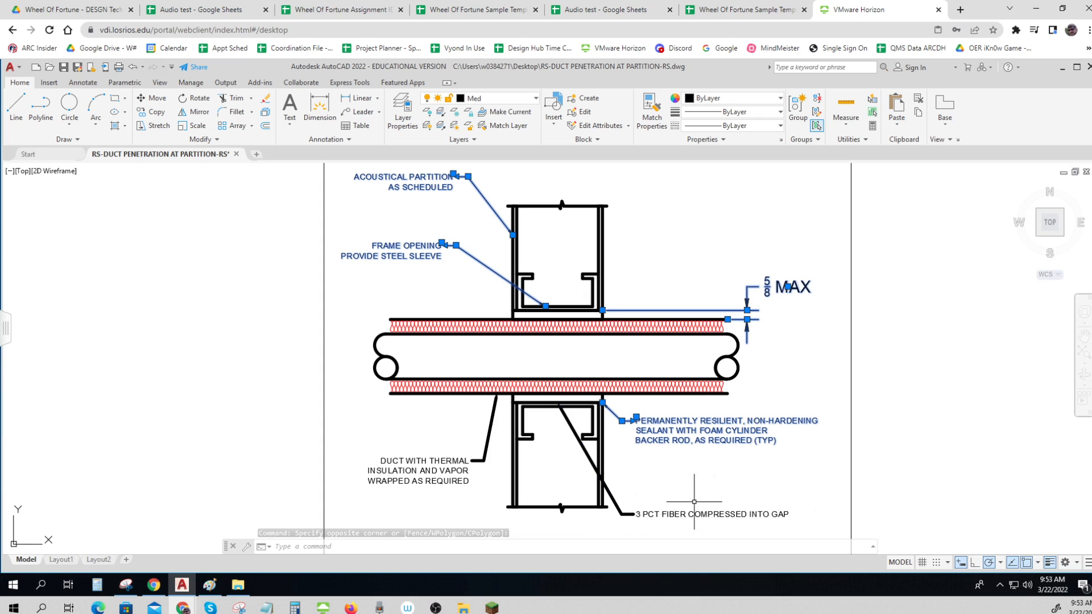
Put all five leader notes and the 5/8 MAX dimension on the Thin layer
scroll(707, 483, "down", 2)
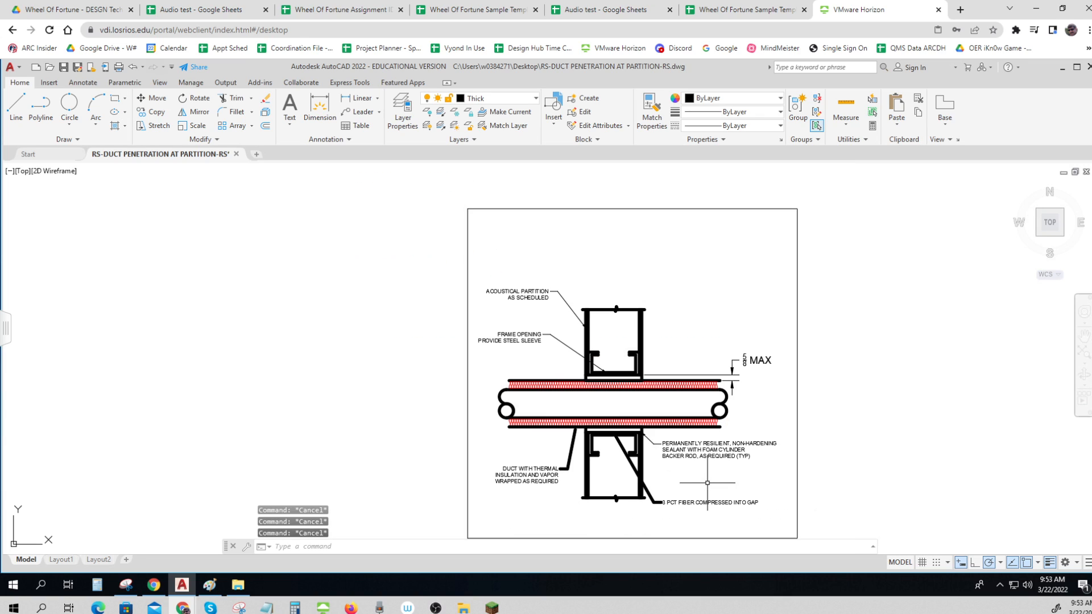
left_click(736, 524)
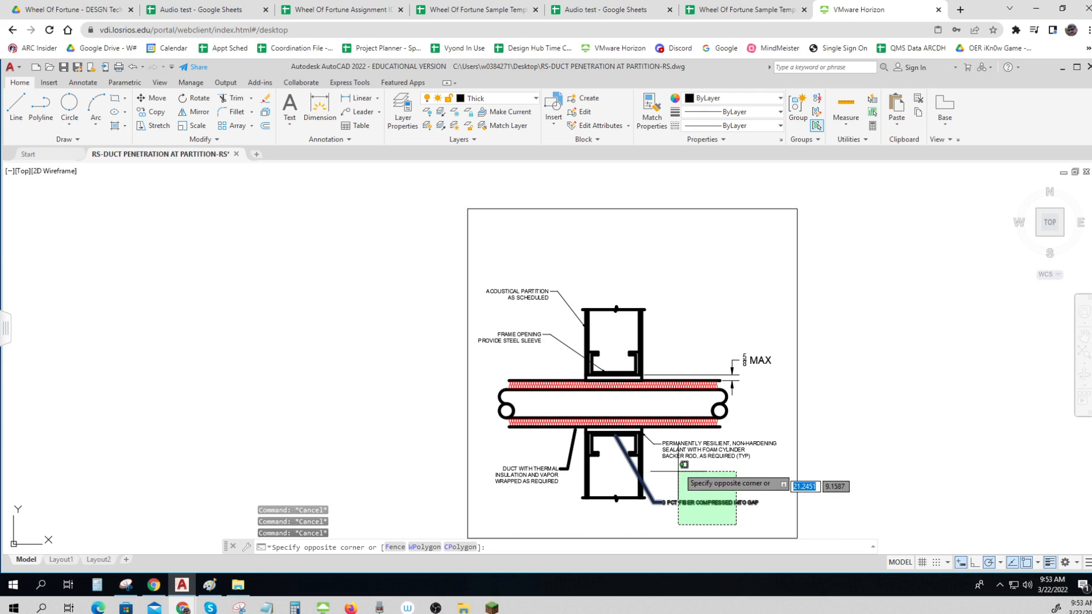
left_click(547, 506)
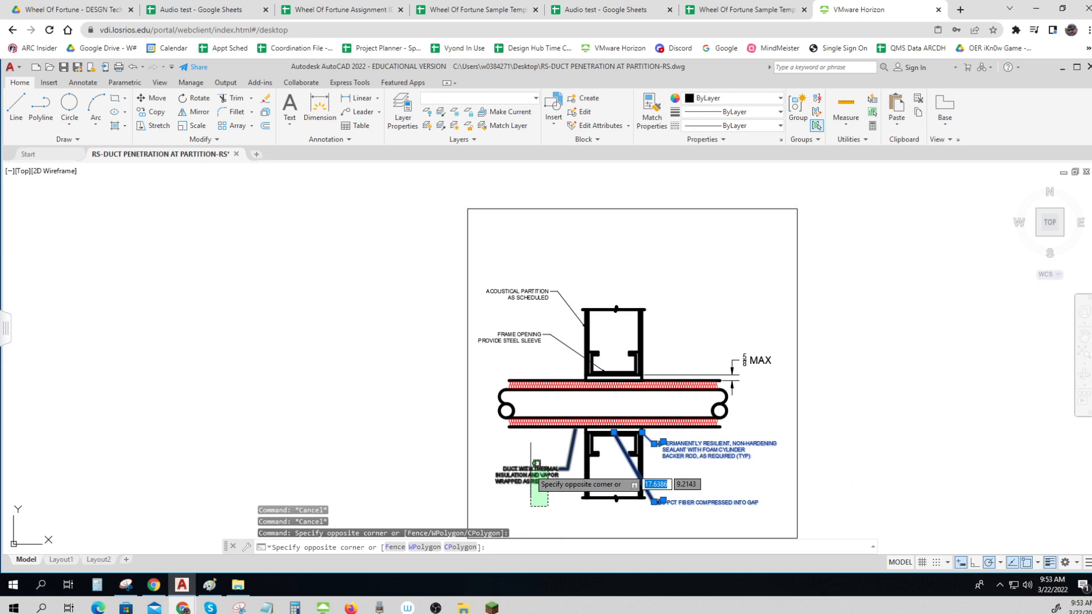
left_click(526, 465)
left_click_drag(774, 370, 742, 347)
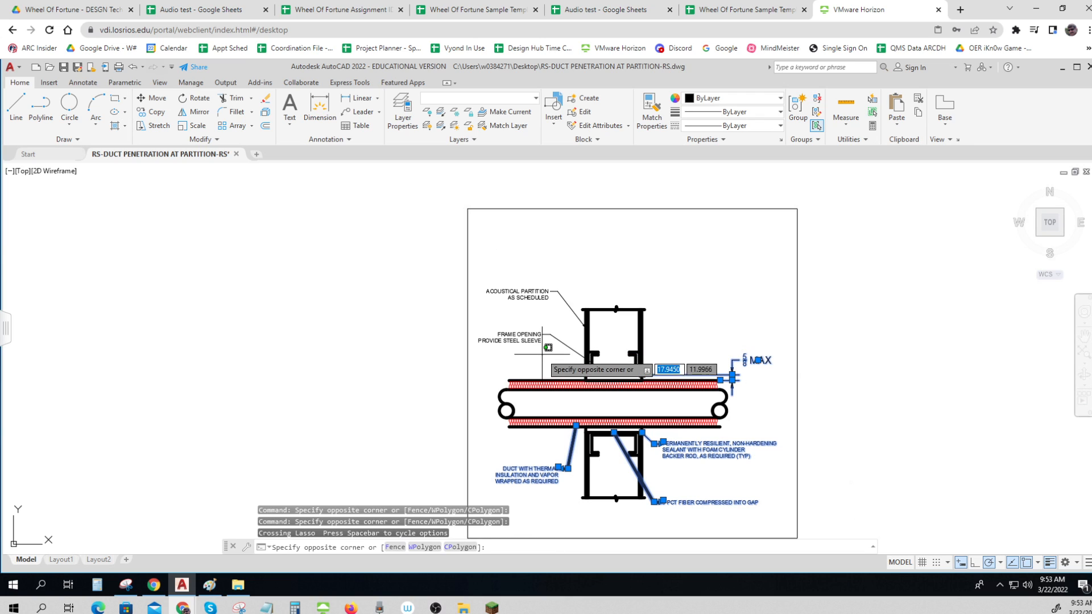
mouse_move(533, 358)
left_mouse_down()
mouse_move(500, 227)
mouse_move(512, 260)
left_mouse_up()
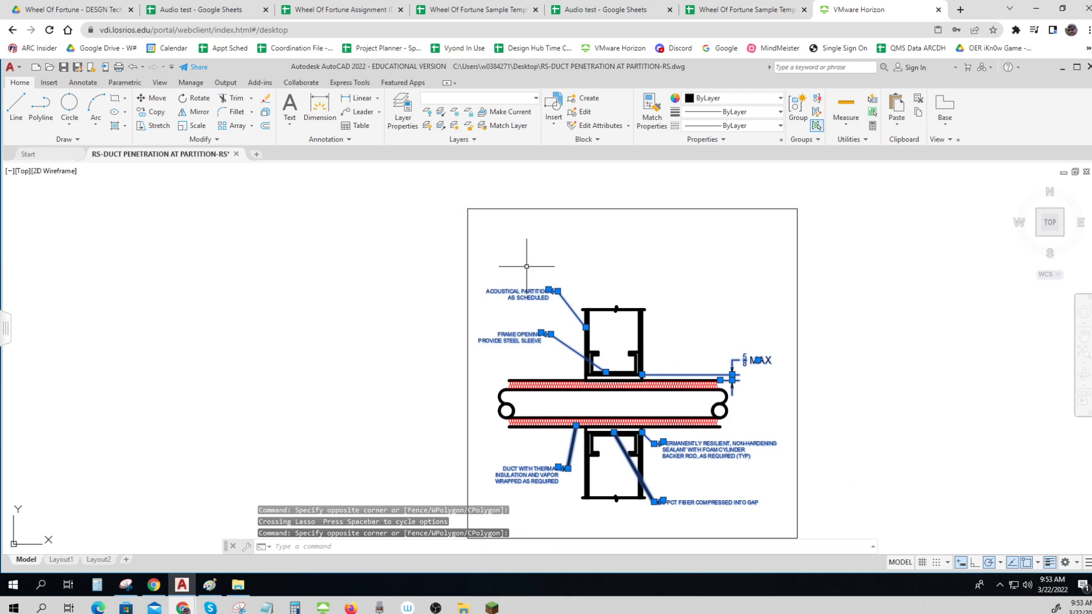
left_click(504, 103)
left_click(472, 177)
key("Escape")
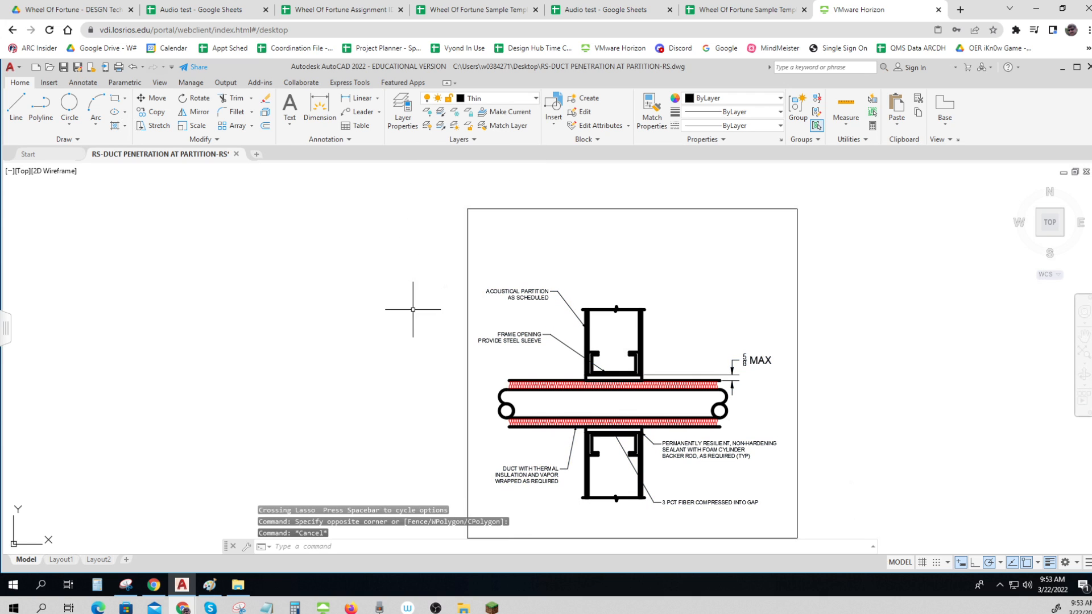
key("Escape")
scroll(687, 373, "up", 4)
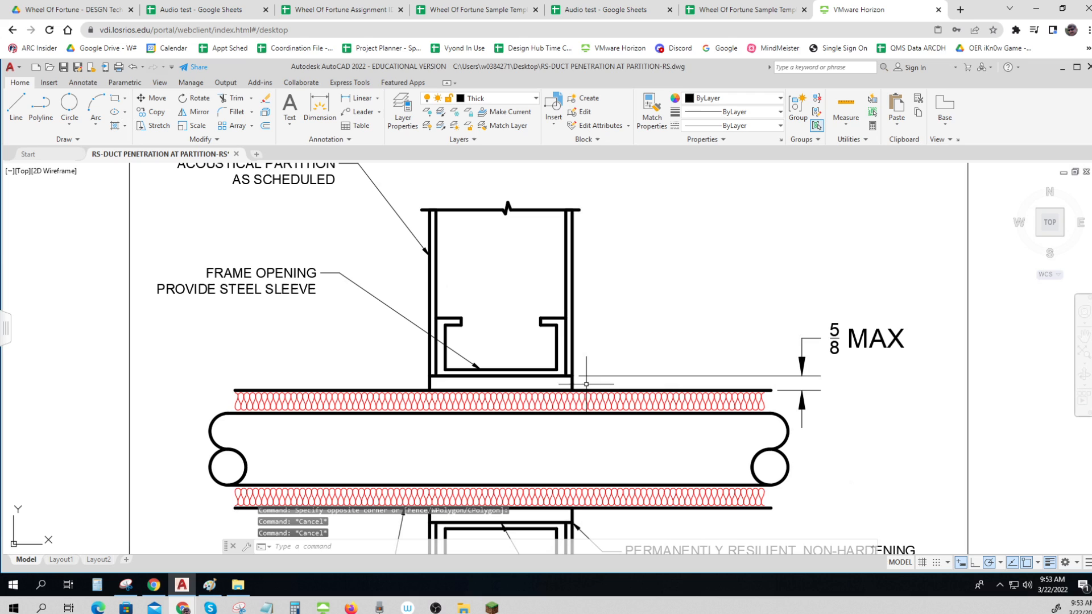
left_click(554, 385)
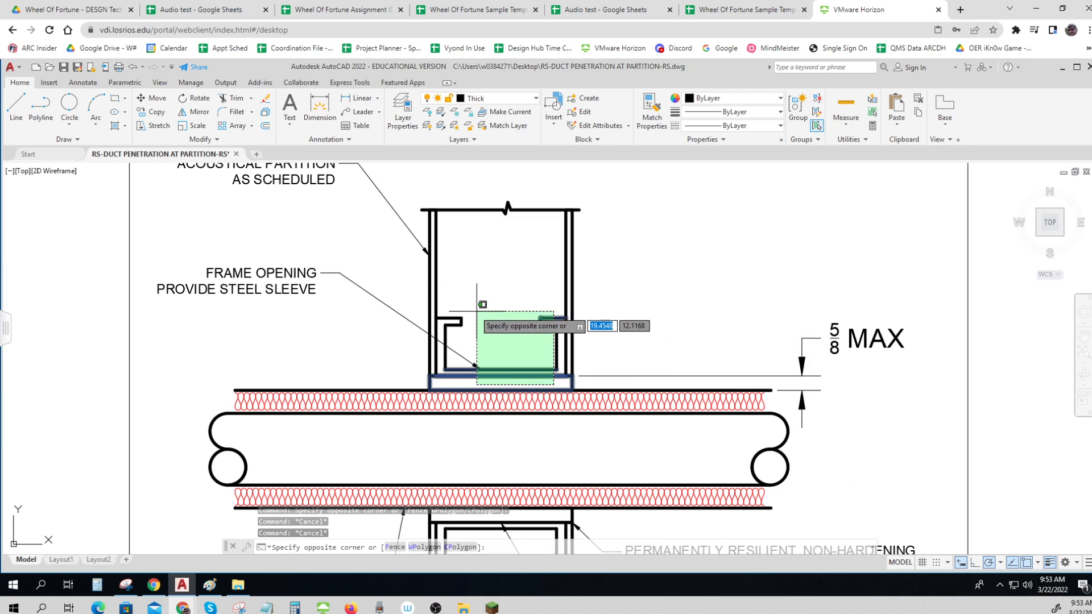
left_click(444, 308)
key("Escape")
key("Escape")
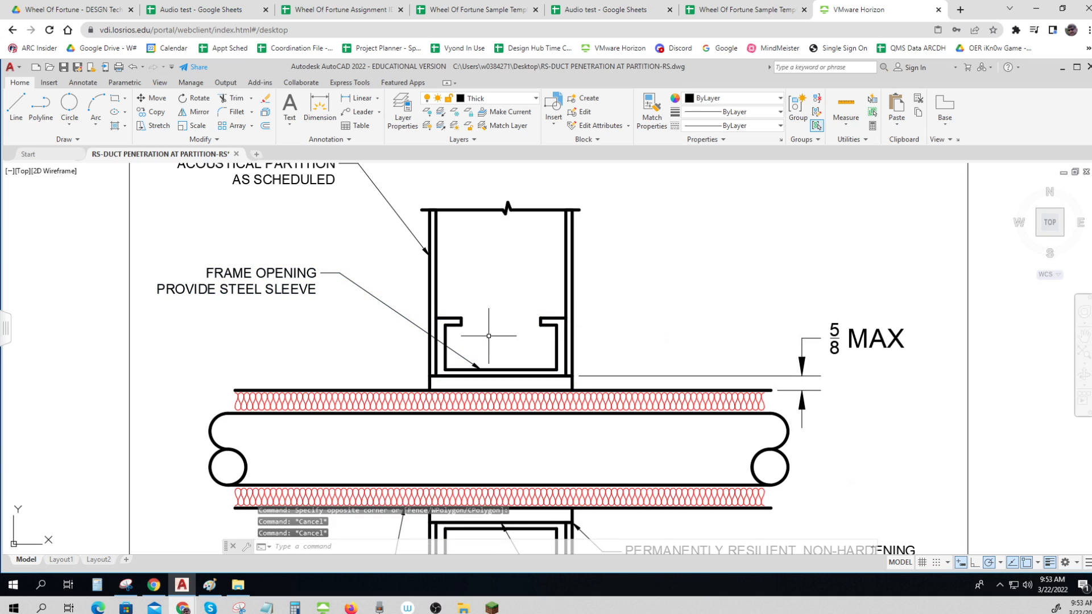
Put the upper steel frame channel and the gap outline directly beneath it on the Med layer
left_click(417, 305)
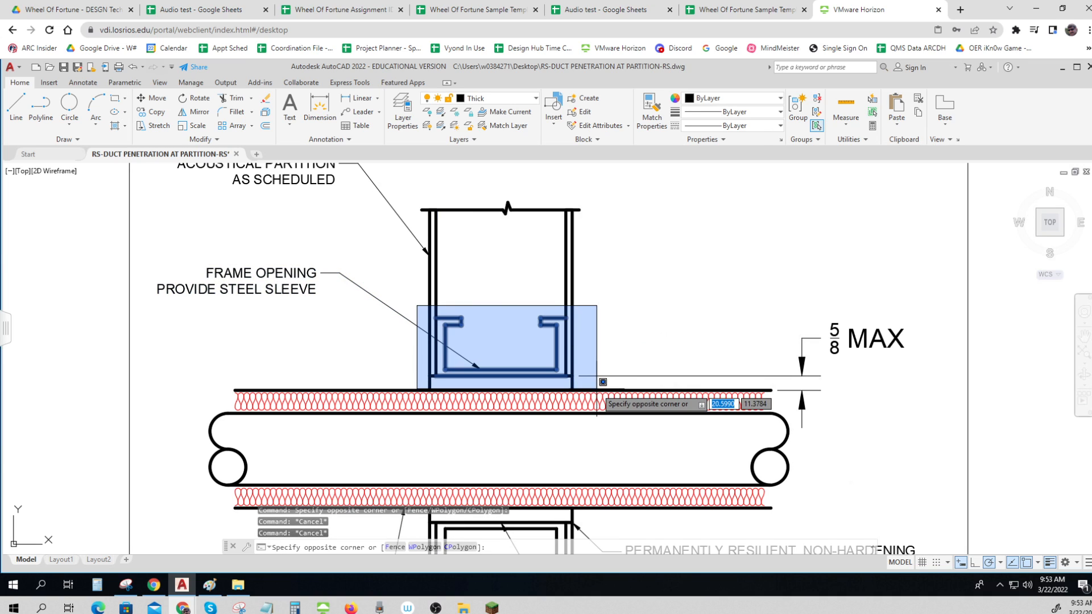
scroll(603, 382, "up", 6)
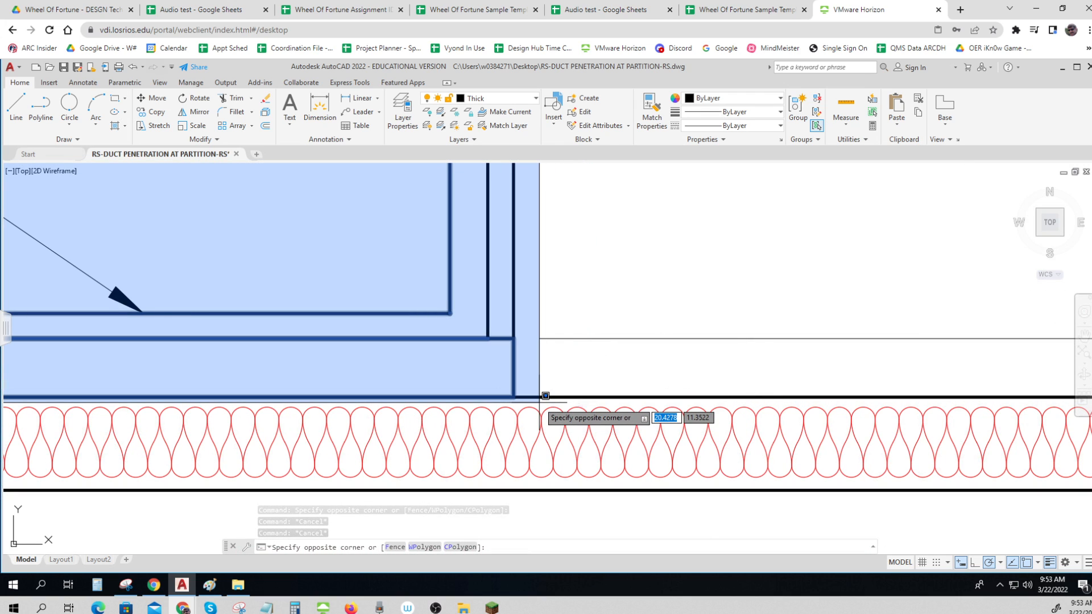
left_click(545, 396)
scroll(546, 381, "down", 6)
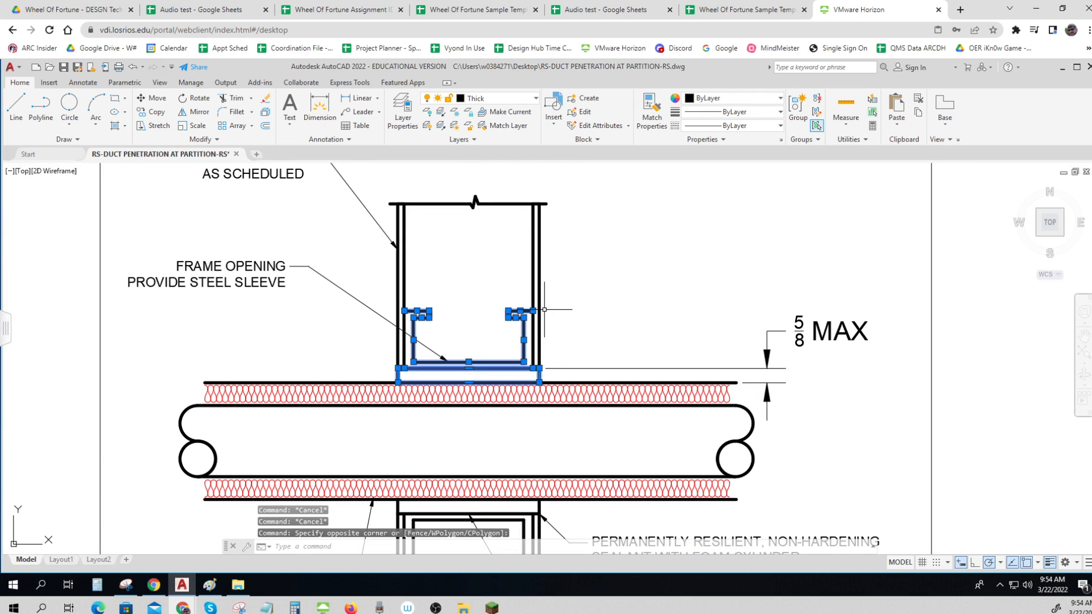
left_click(502, 102)
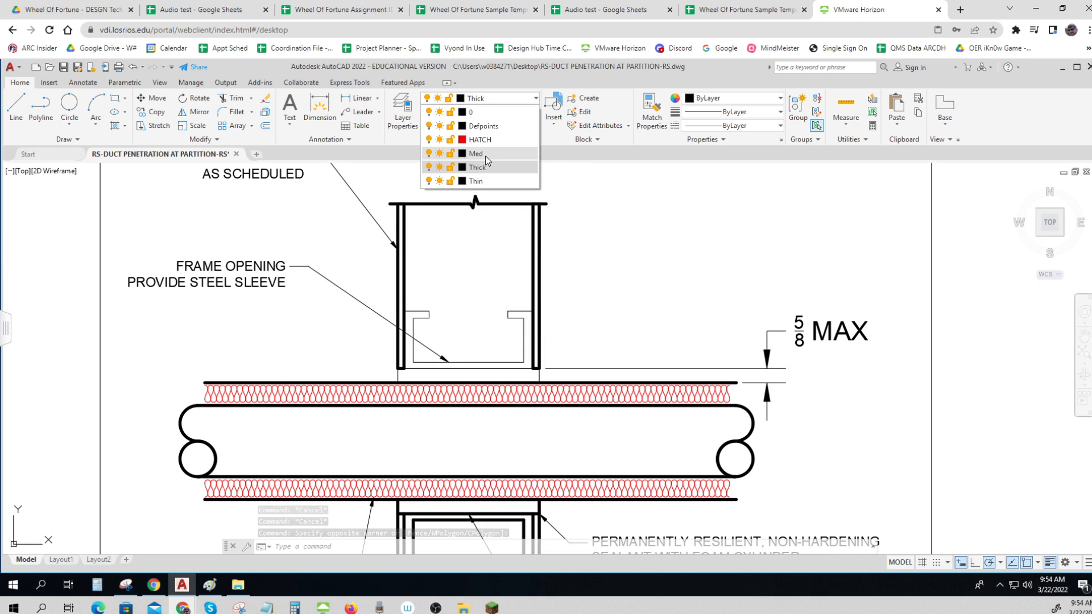
left_click(475, 153)
left_click(626, 255)
key("Escape")
key("Escape")
key("Escape")
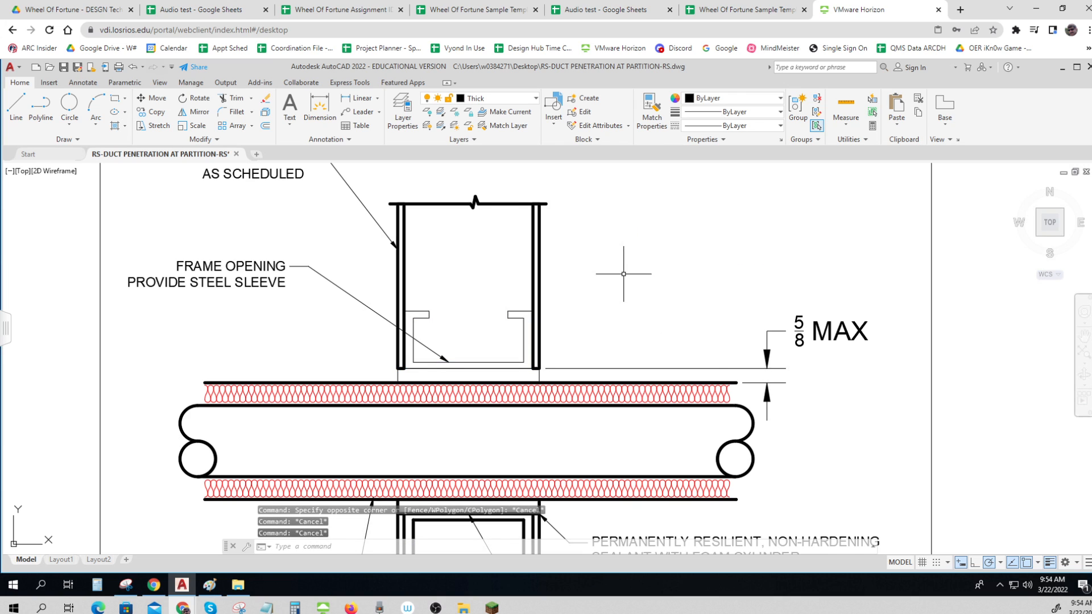
Put the upper partition's wall lines and the break line across its top on the Med layer
scroll(625, 272, "down", 4)
scroll(609, 312, "up", 2)
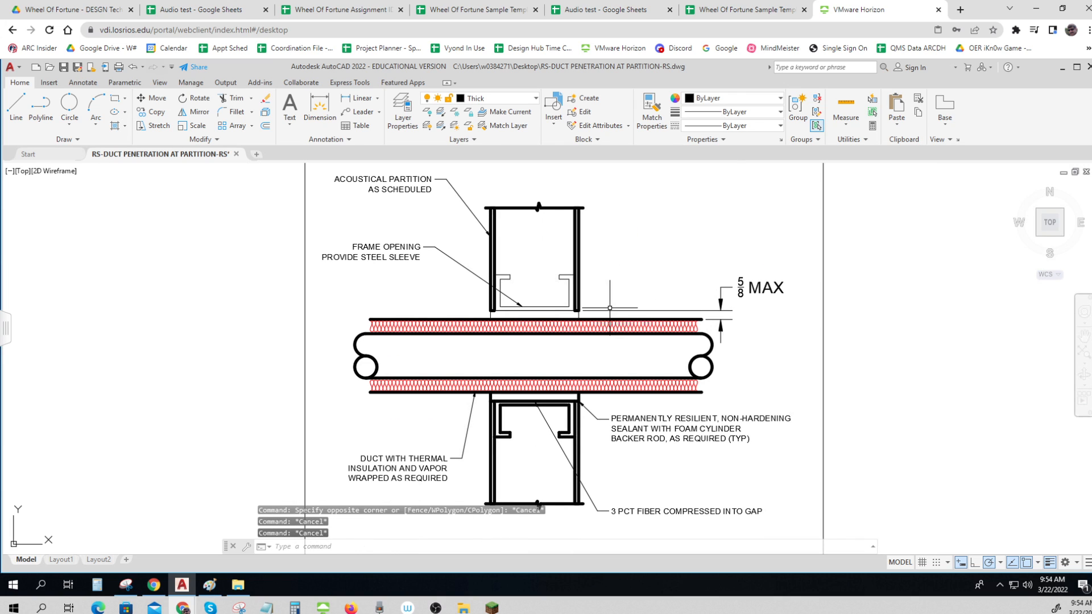
scroll(574, 283, "up", 4)
scroll(632, 246, "down", 4)
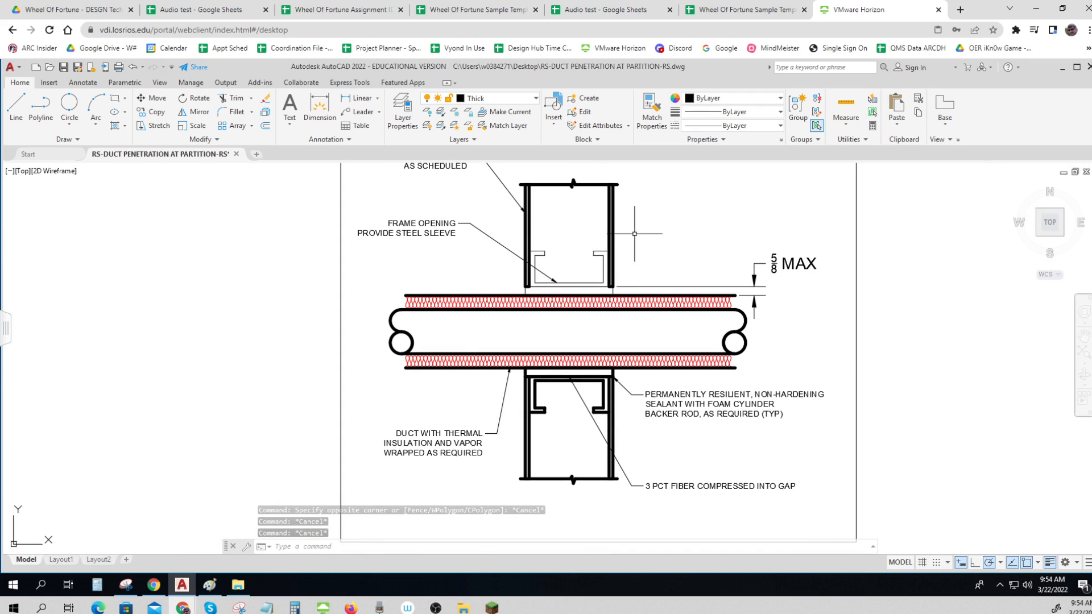
left_click(634, 233)
left_click(511, 224)
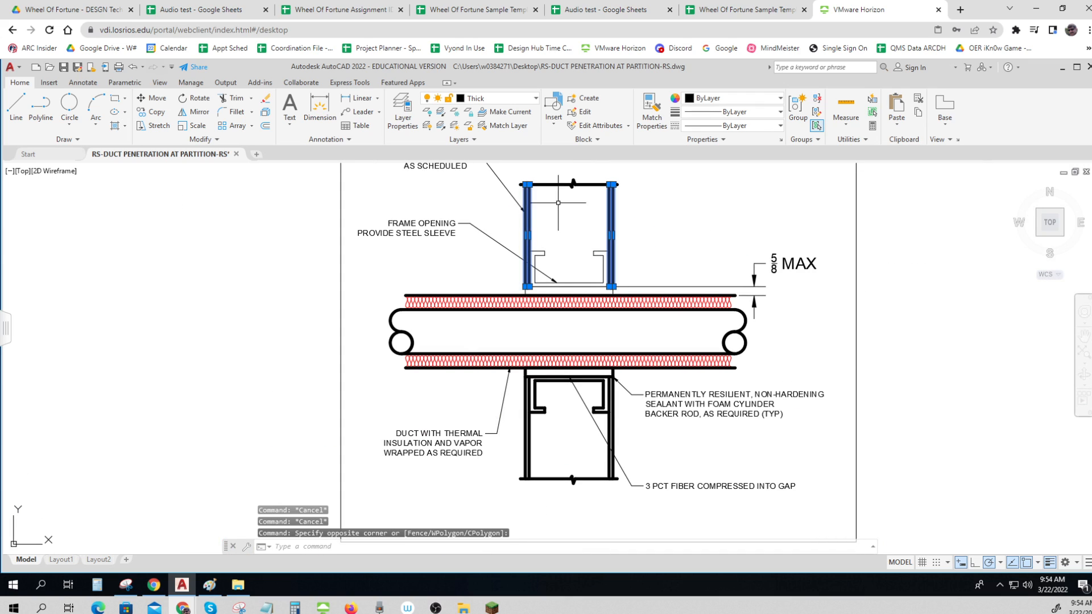
left_click(636, 191)
left_click(555, 169)
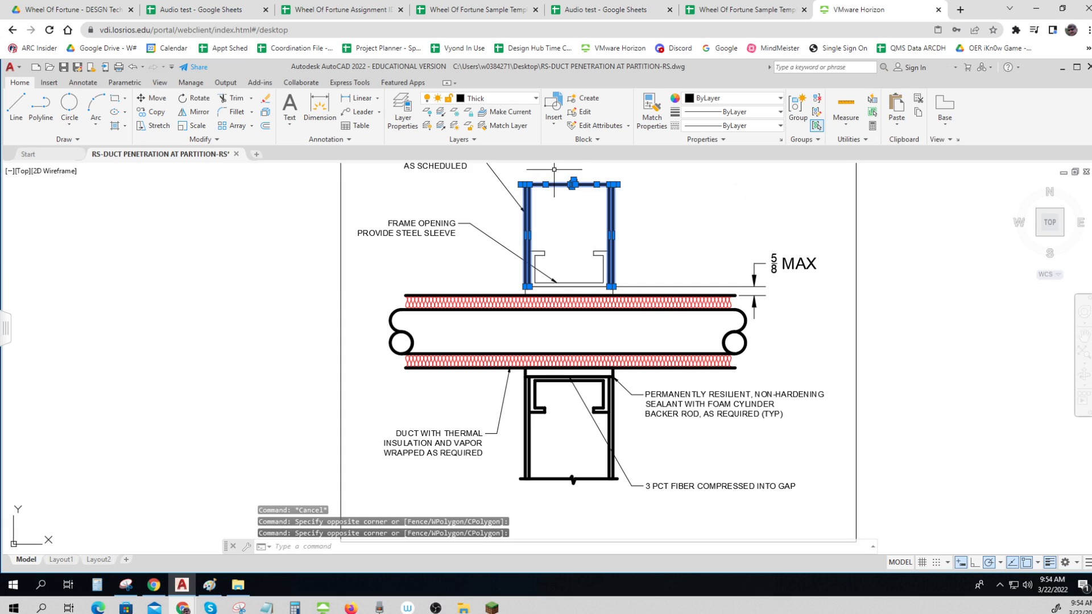
left_click(503, 104)
left_click(483, 153)
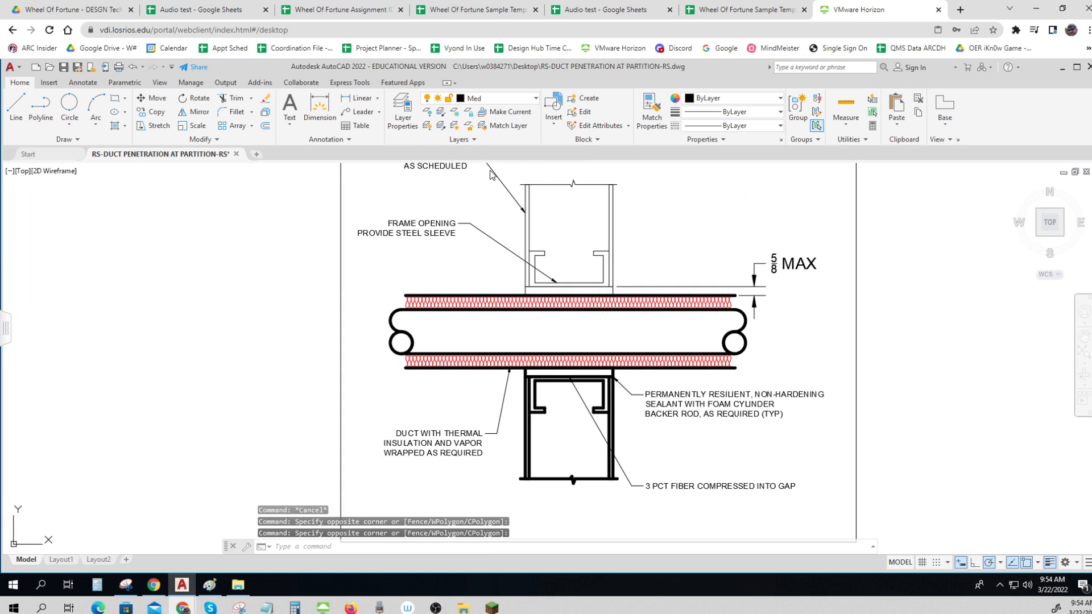
key("Escape")
key("Escape")
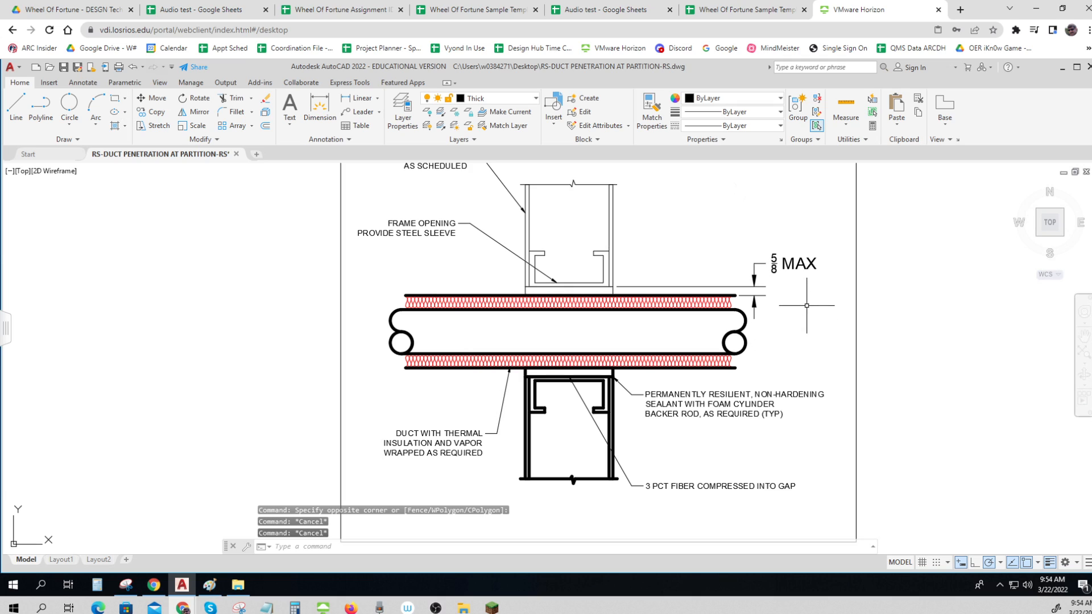
Put the duct, insulation, lower partition, upper wall lines and the notes and dimension around them on the Thin layer
left_click(793, 267)
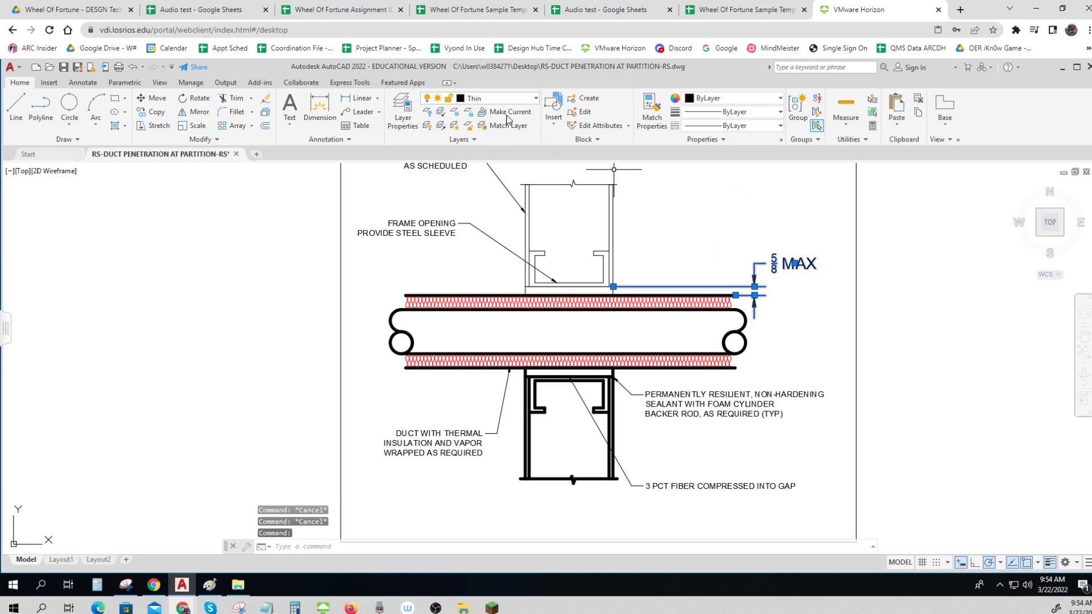
key("Escape")
left_click(675, 517)
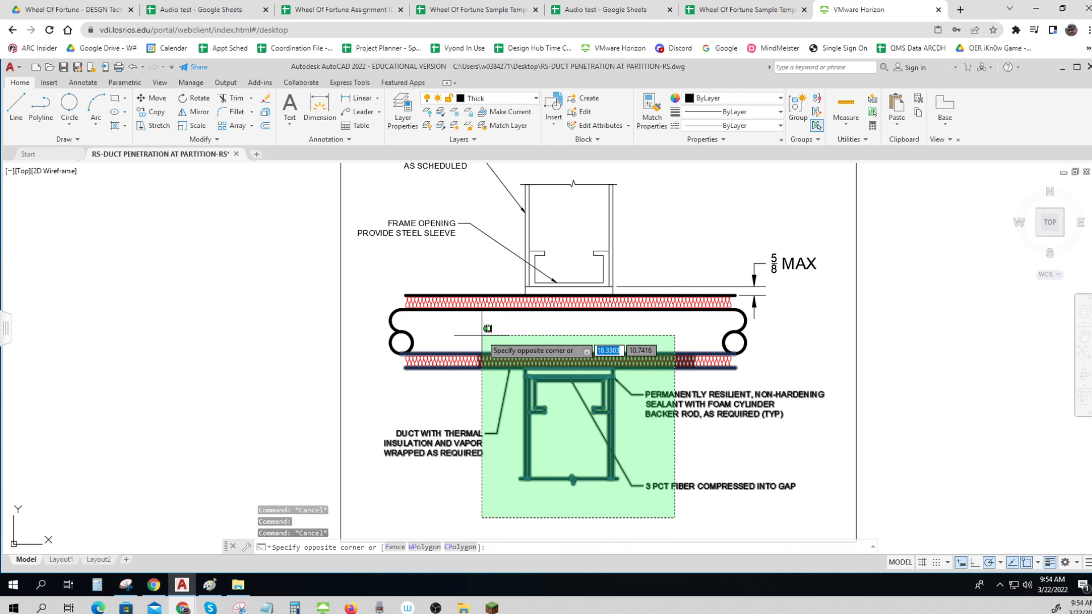
left_click(376, 278)
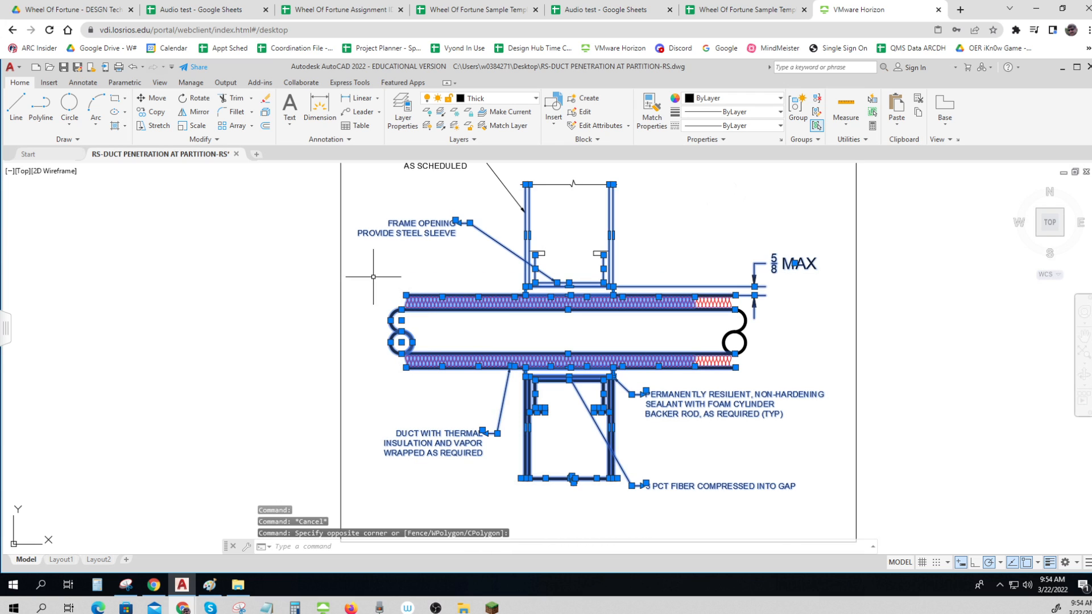
left_click(821, 518)
left_click(648, 251)
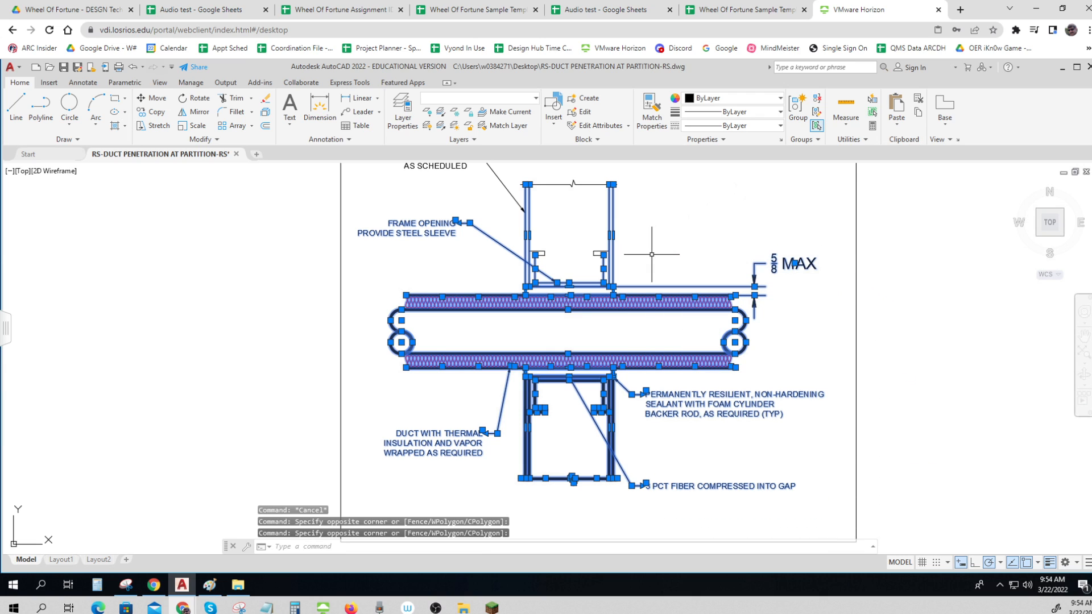
left_click(482, 99)
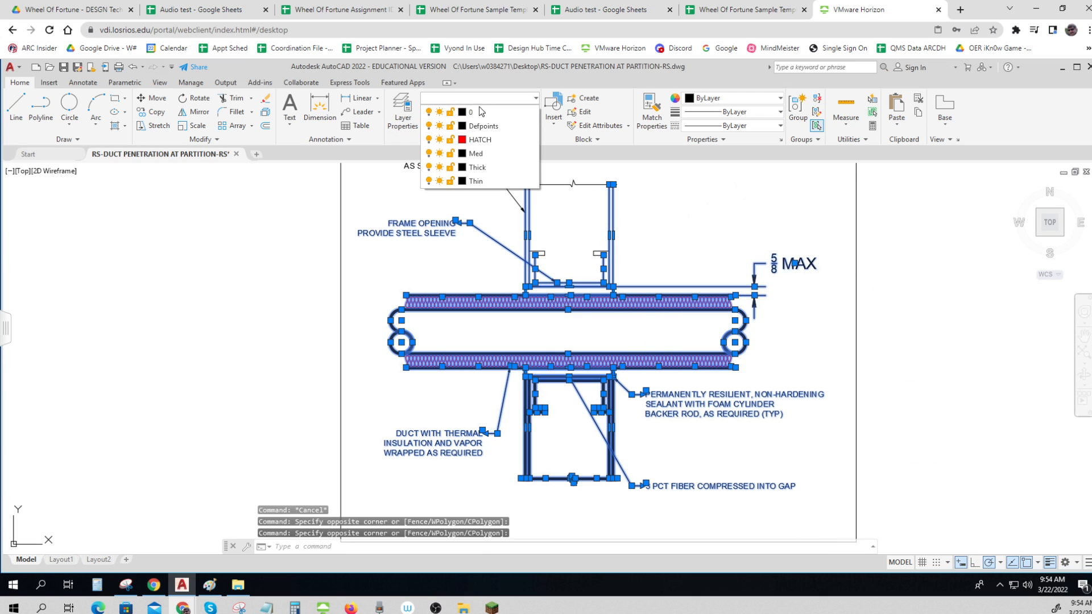
left_click(479, 180)
key("Escape")
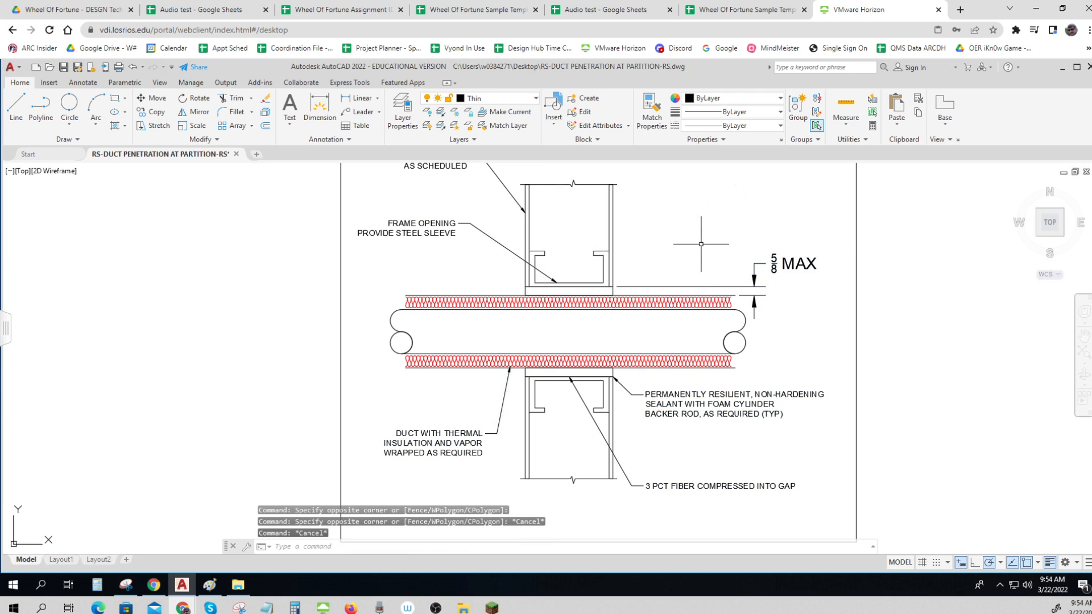
key("Escape")
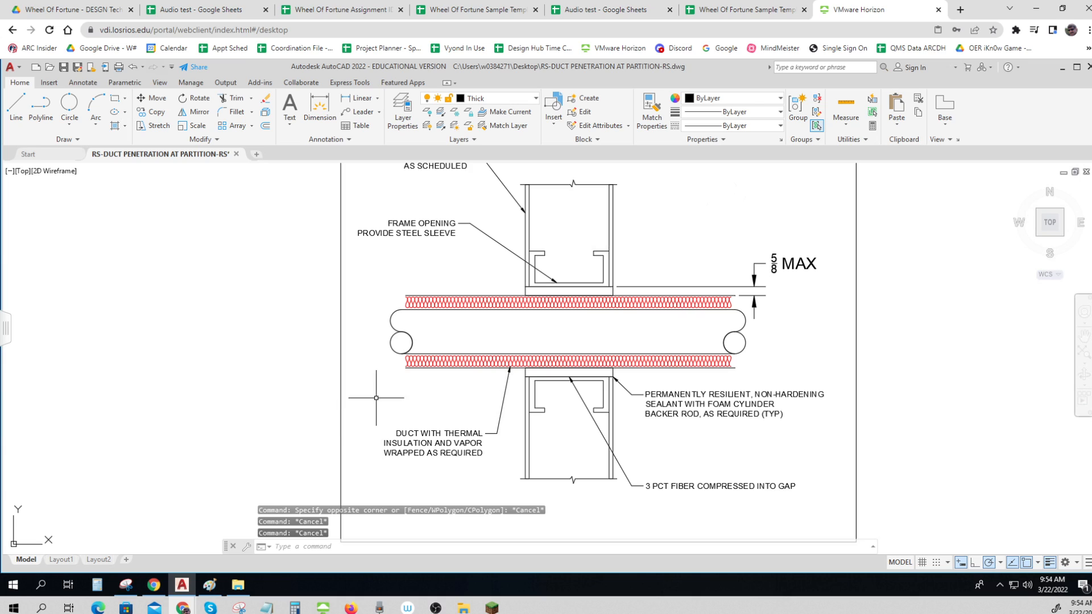
Save the drawing with the whole bordered detail in view
scroll(305, 397, "down", 2)
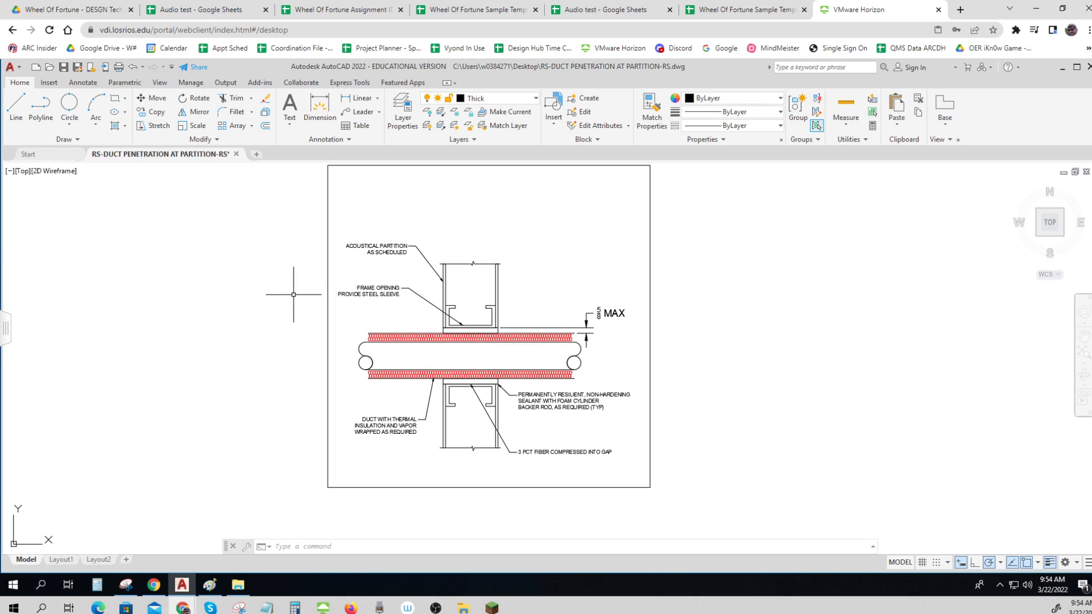
scroll(286, 308, "down", 2)
left_click(63, 67)
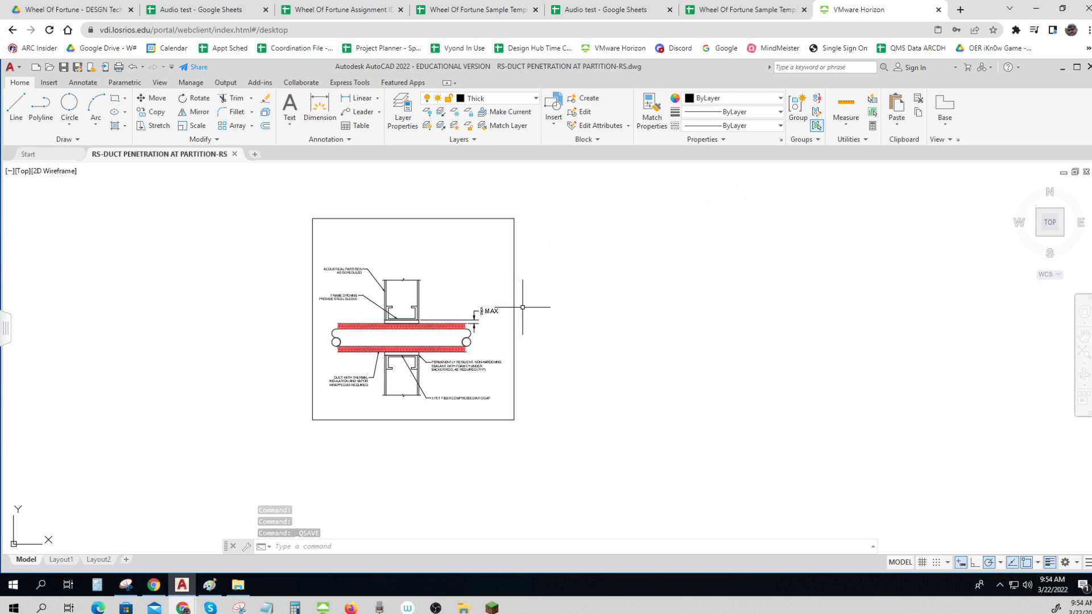
Check the drawing's total editing time with the TIME command, leaving its timer options unset
scroll(455, 281, "up", 2)
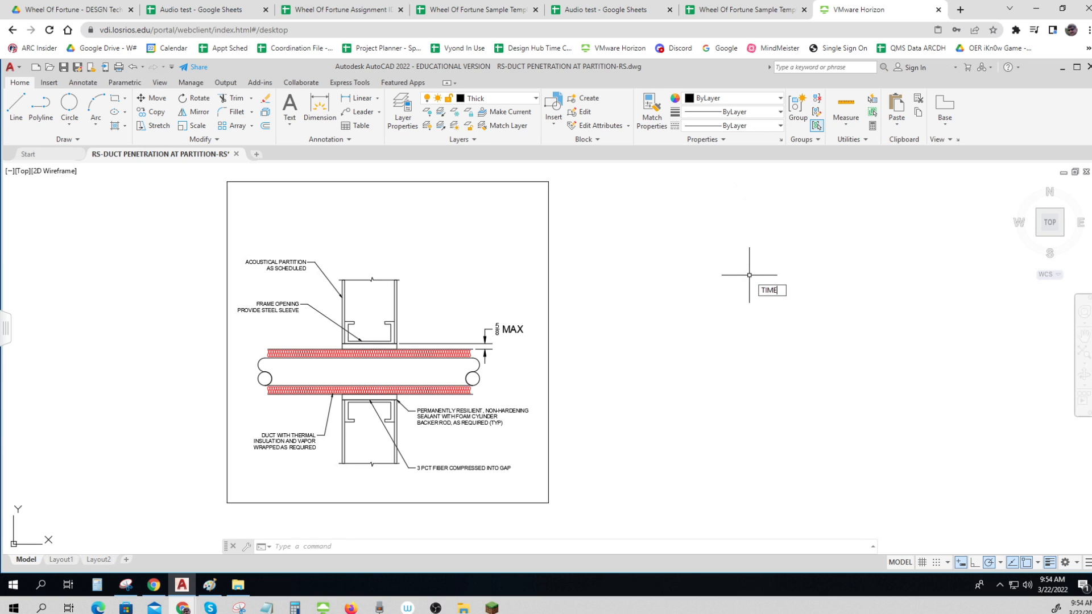
key("Return")
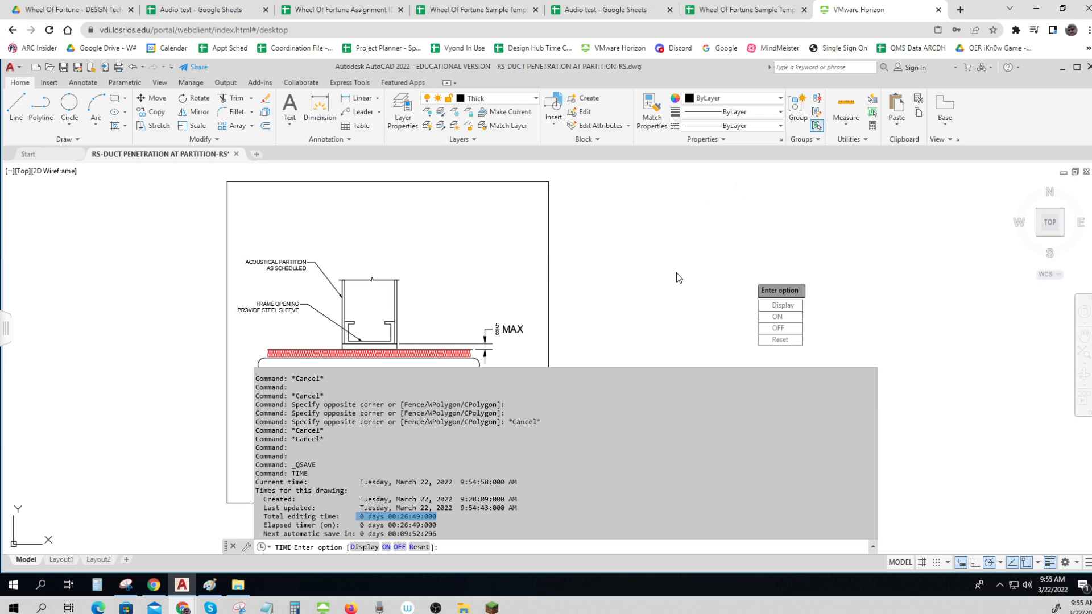
key("F2")
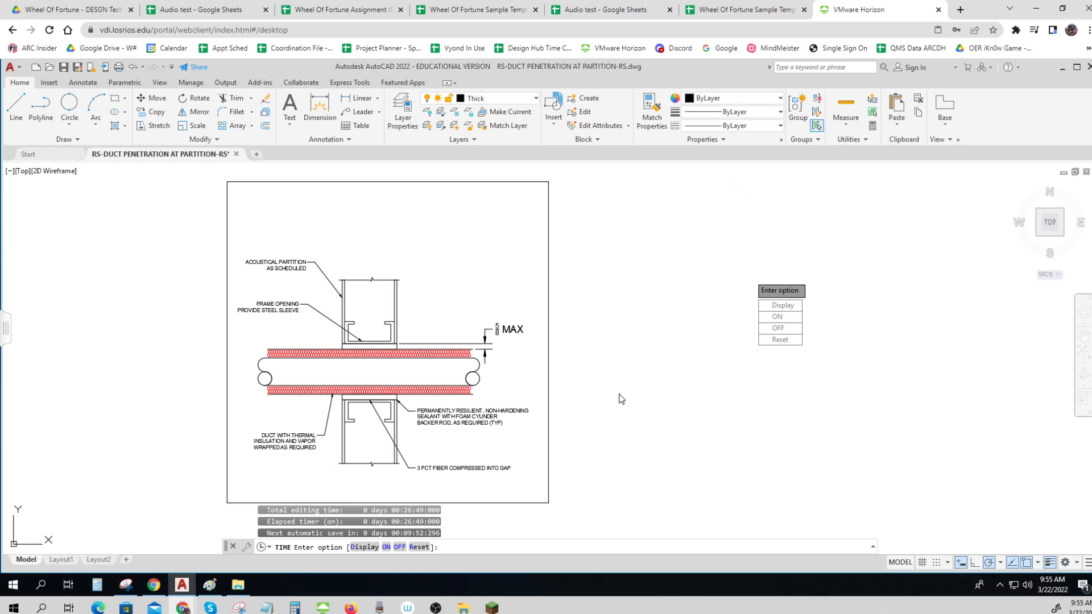
key("Escape")
key("Escape")
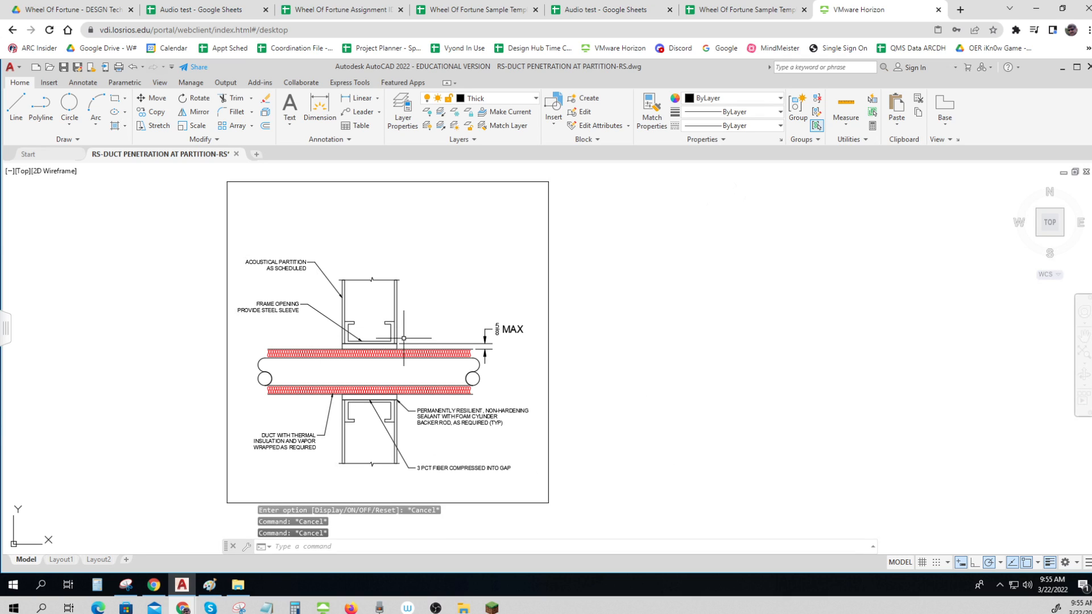